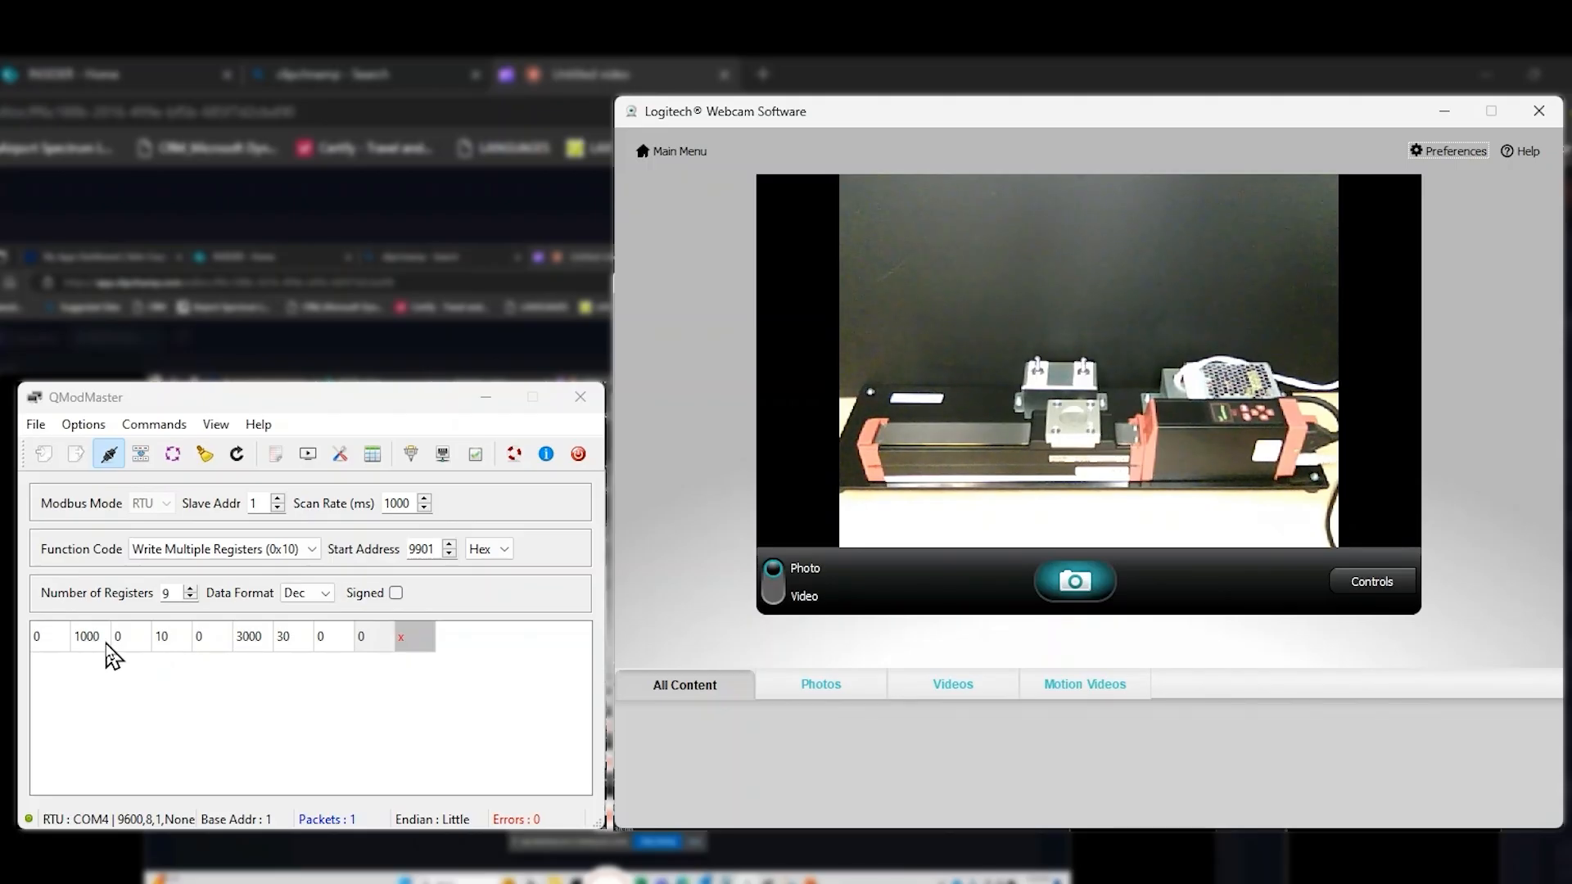
# - Set the second register value to 2000 and the sixth to 1000 and write the registers to the device
pyautogui.doubleClick(95, 643)
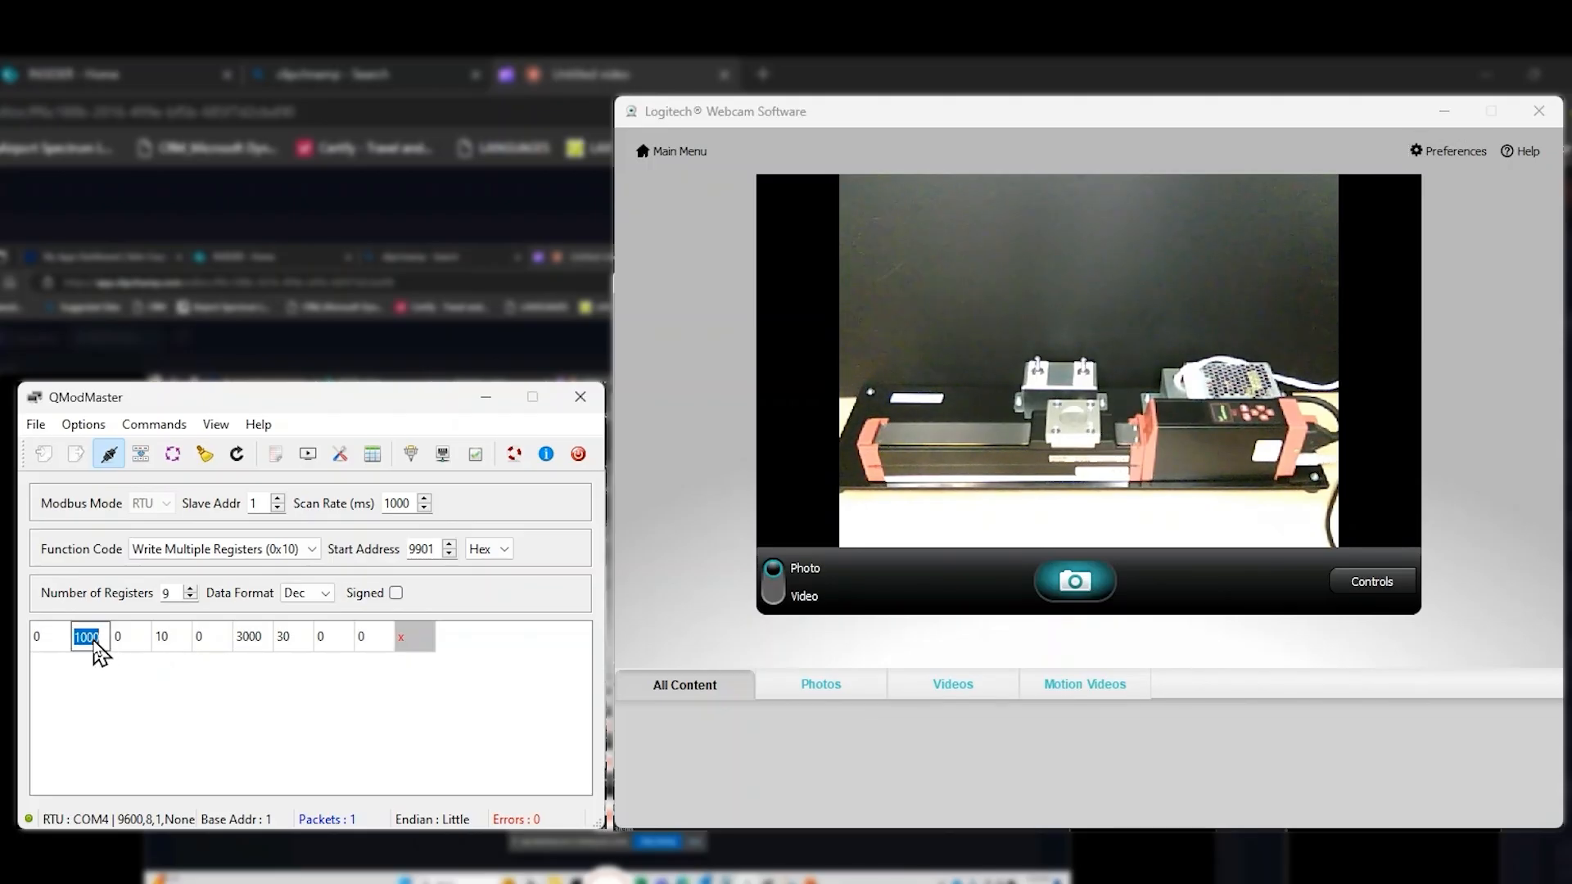
pyautogui.write('2000')
pyautogui.click(174, 644)
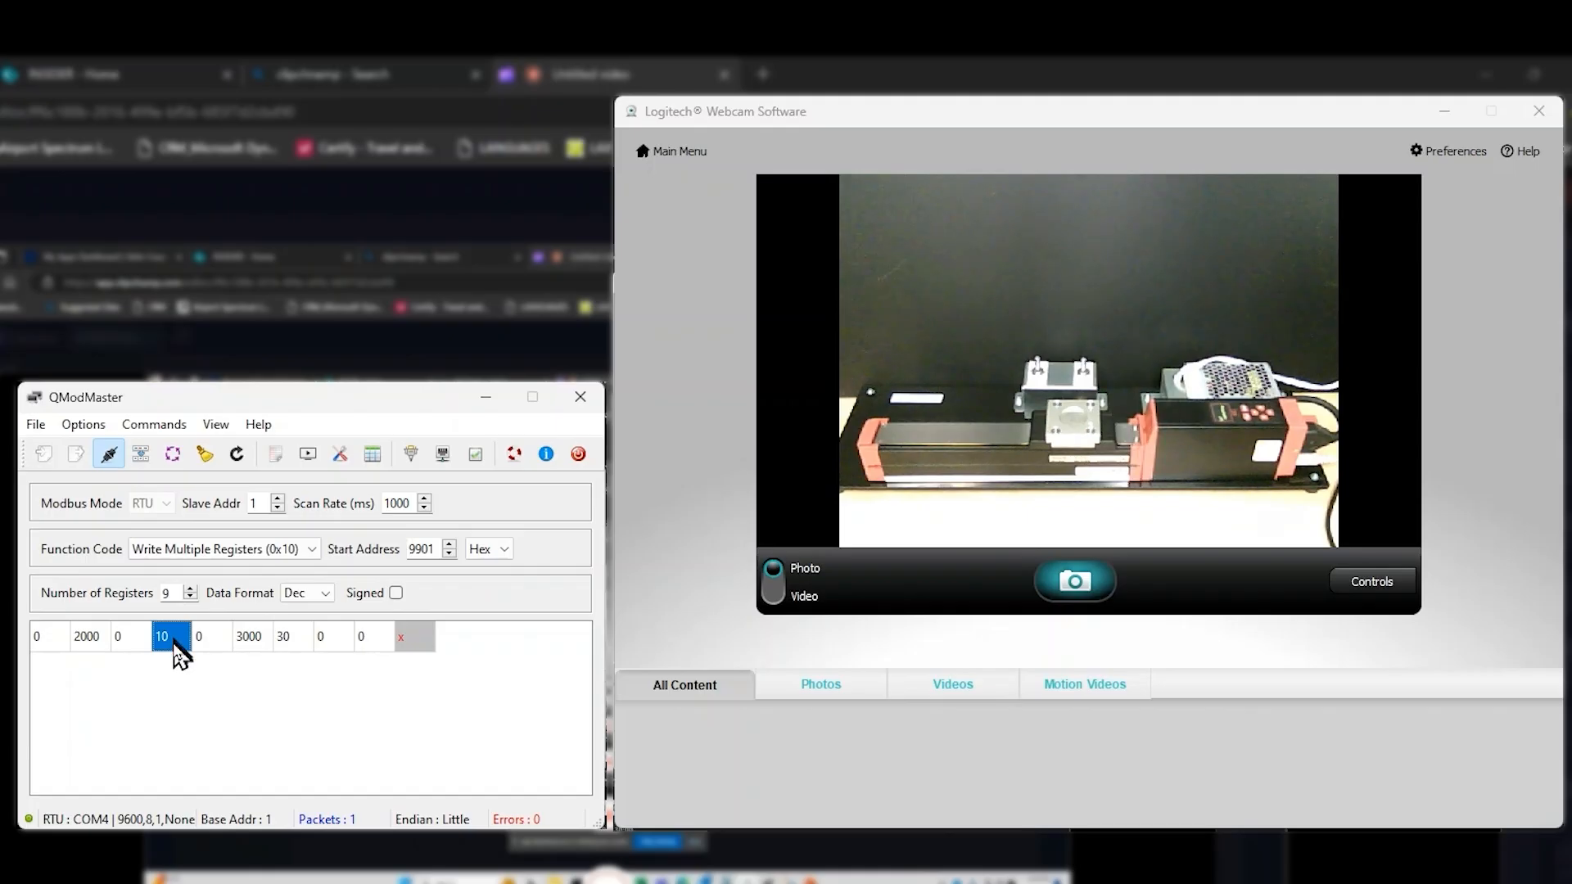
pyautogui.doubleClick(253, 641)
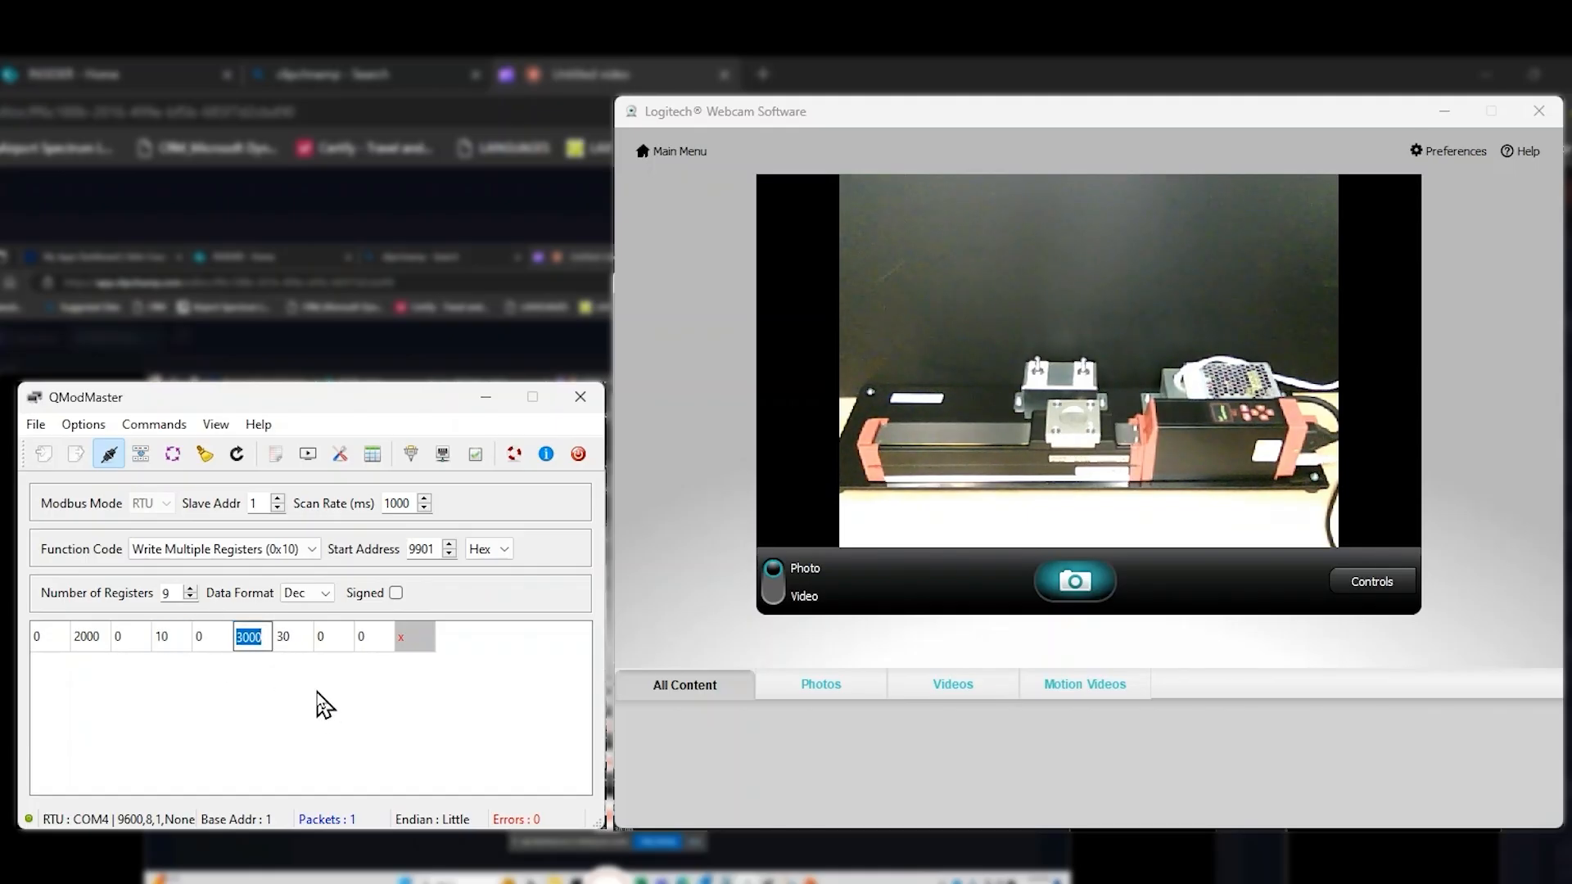
pyautogui.write('1000')
pyautogui.press('Return')
pyautogui.click(292, 640)
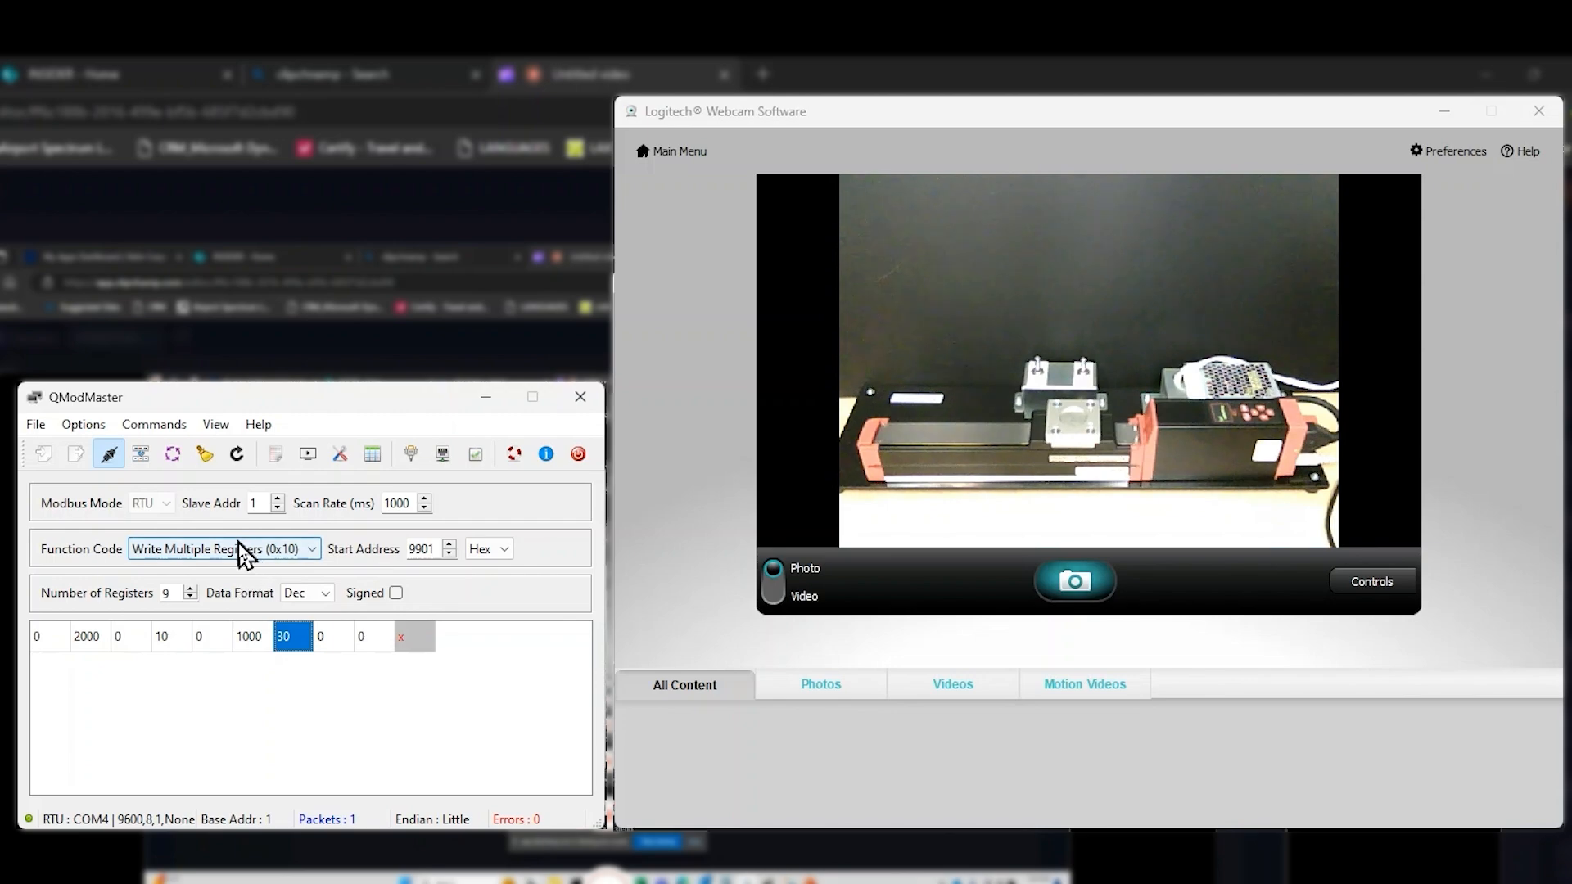
pyautogui.click(342, 696)
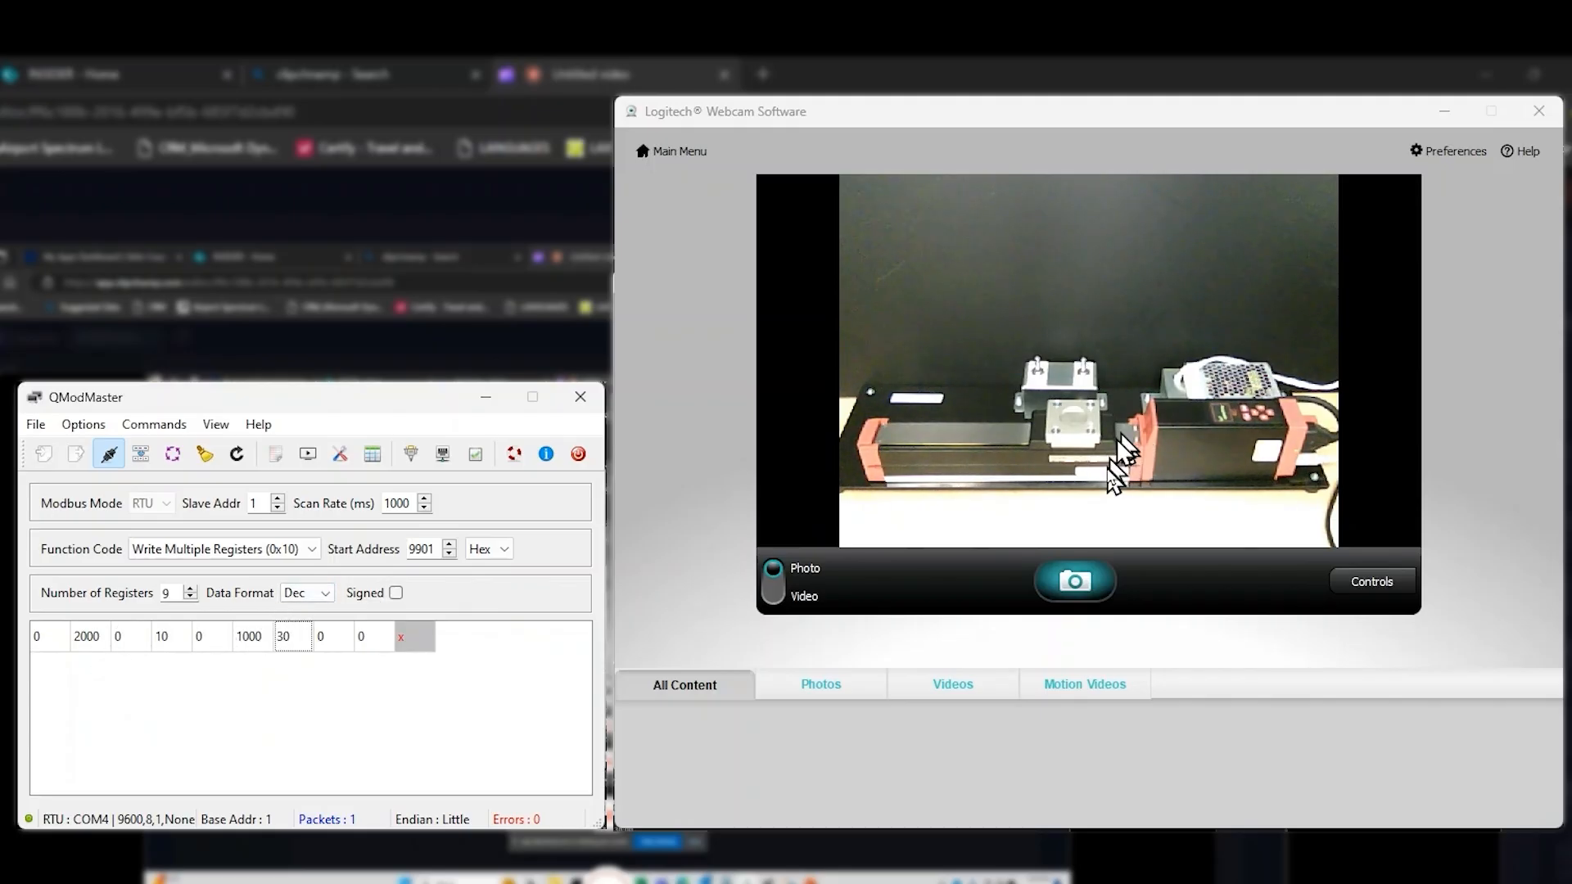
pyautogui.click(140, 425)
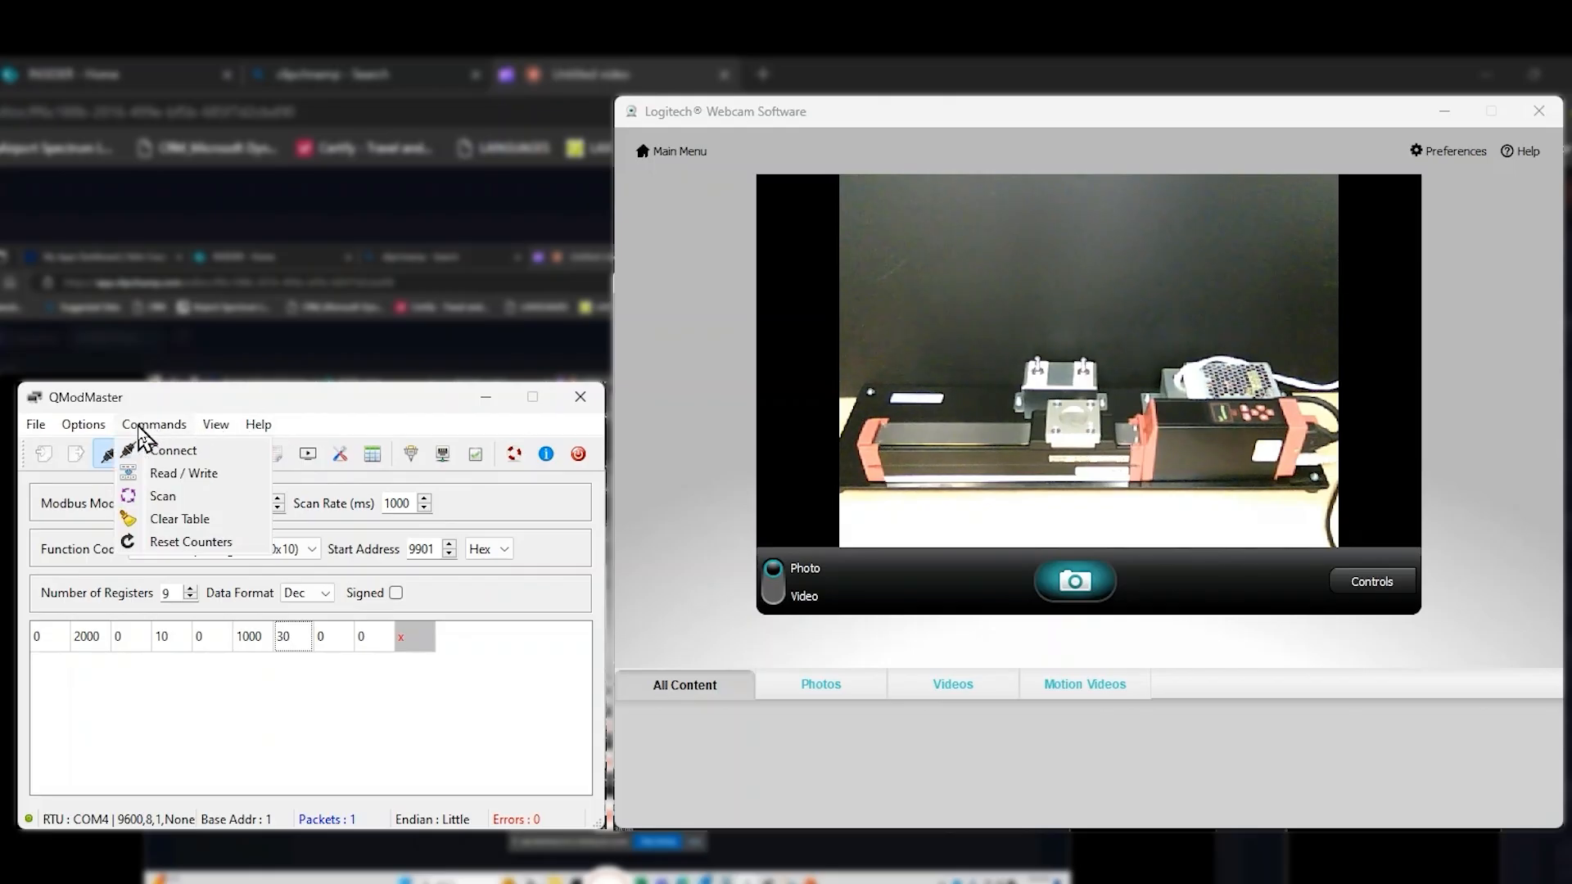
pyautogui.click(143, 479)
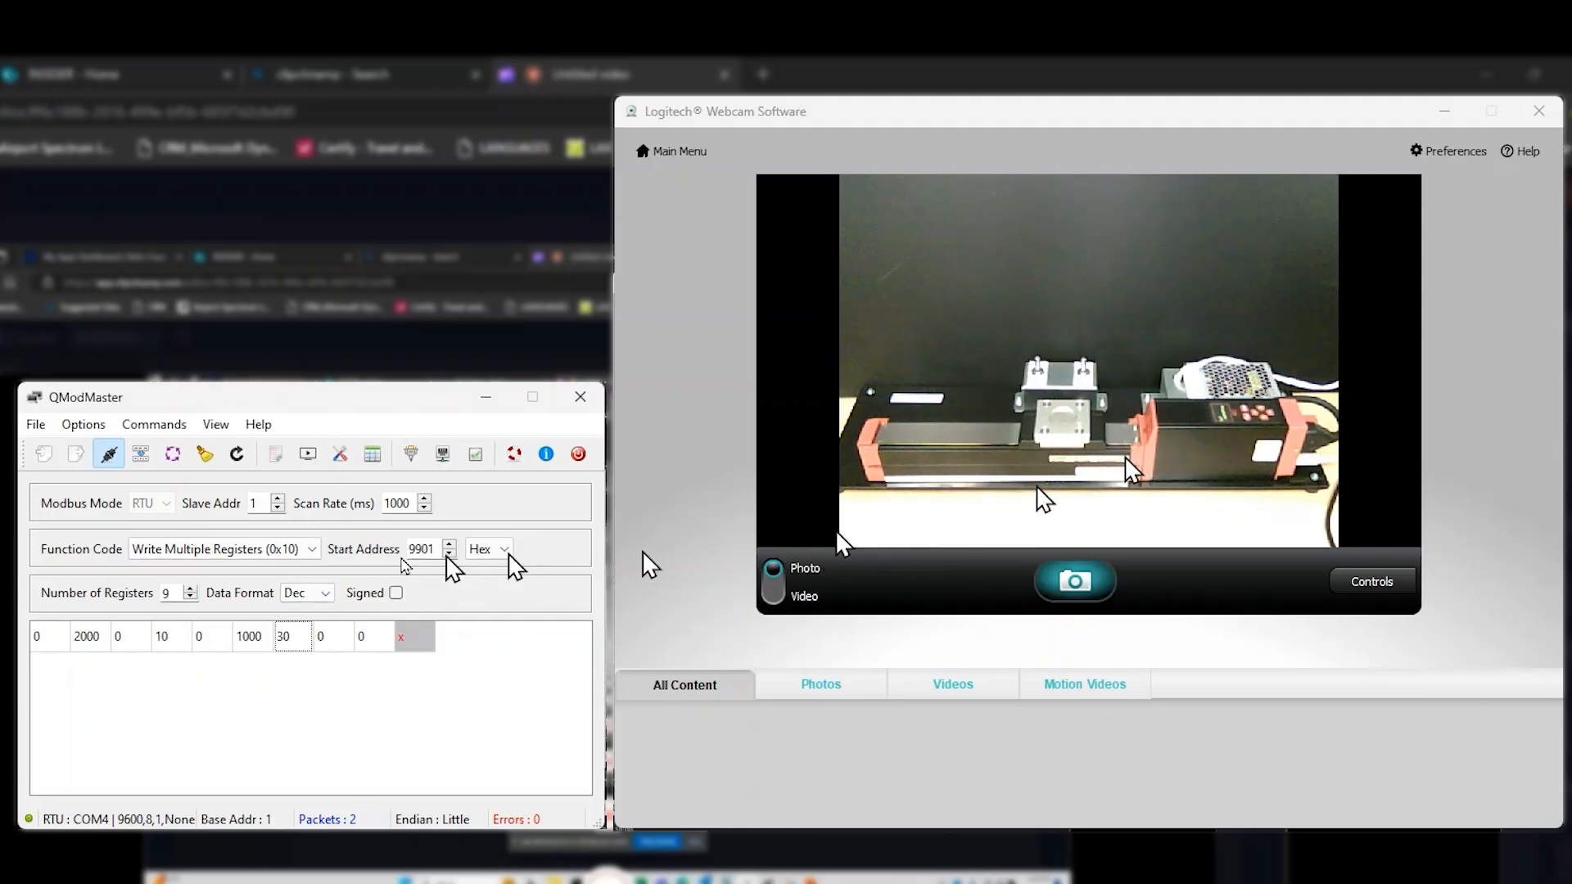
# - Write the registers to the device with the second value set to 10000 and the sixth to 2000
pyautogui.doubleClick(88, 641)
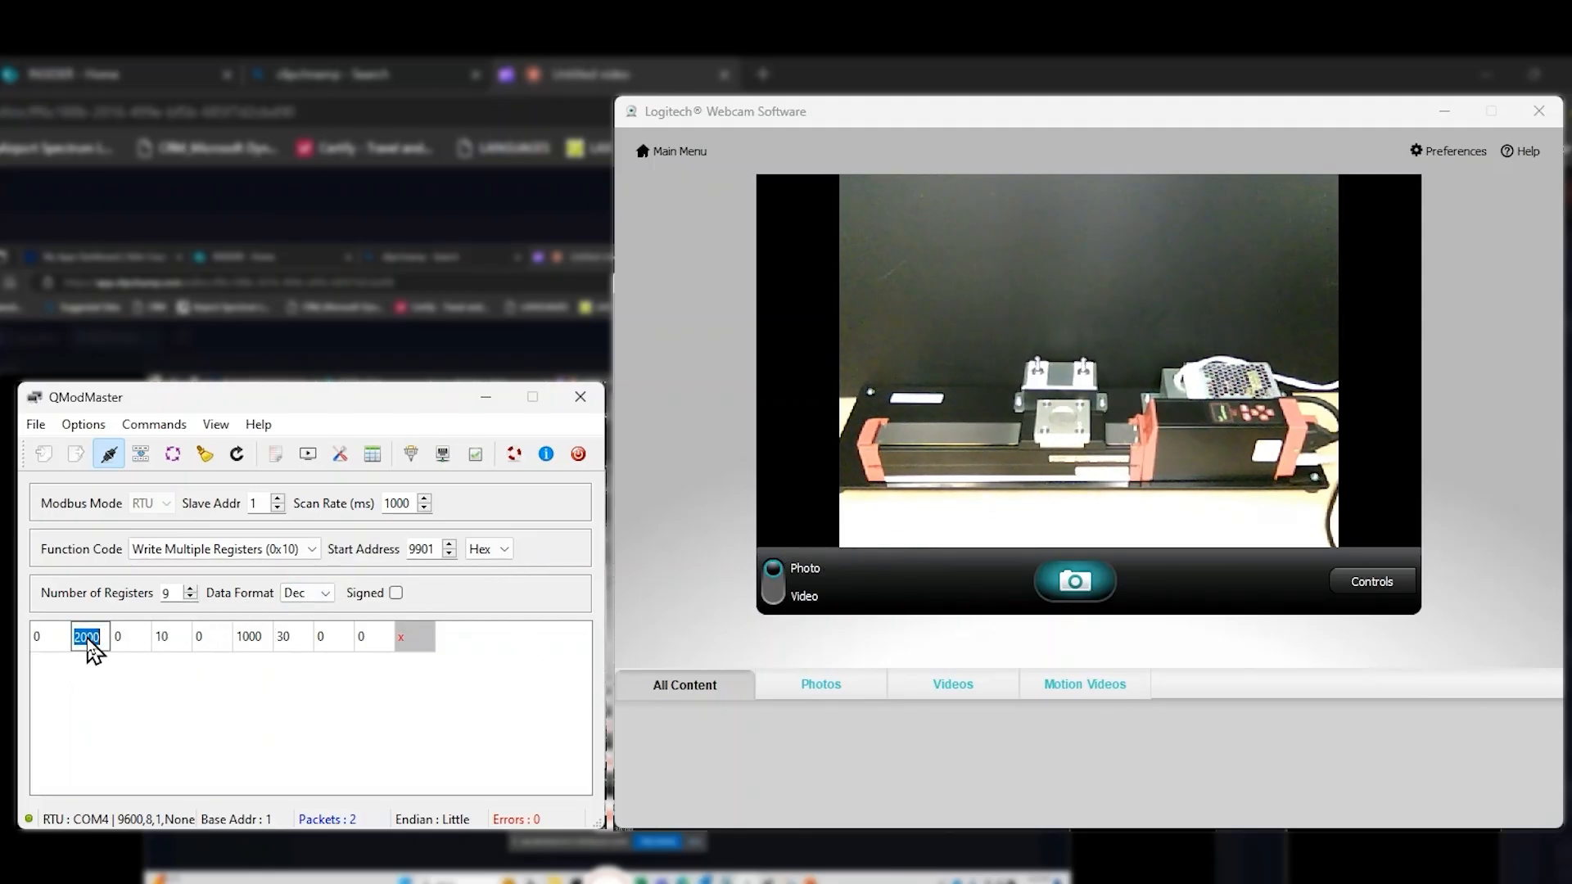
pyautogui.write('1000')
pyautogui.press('Return')
pyautogui.doubleClick(257, 641)
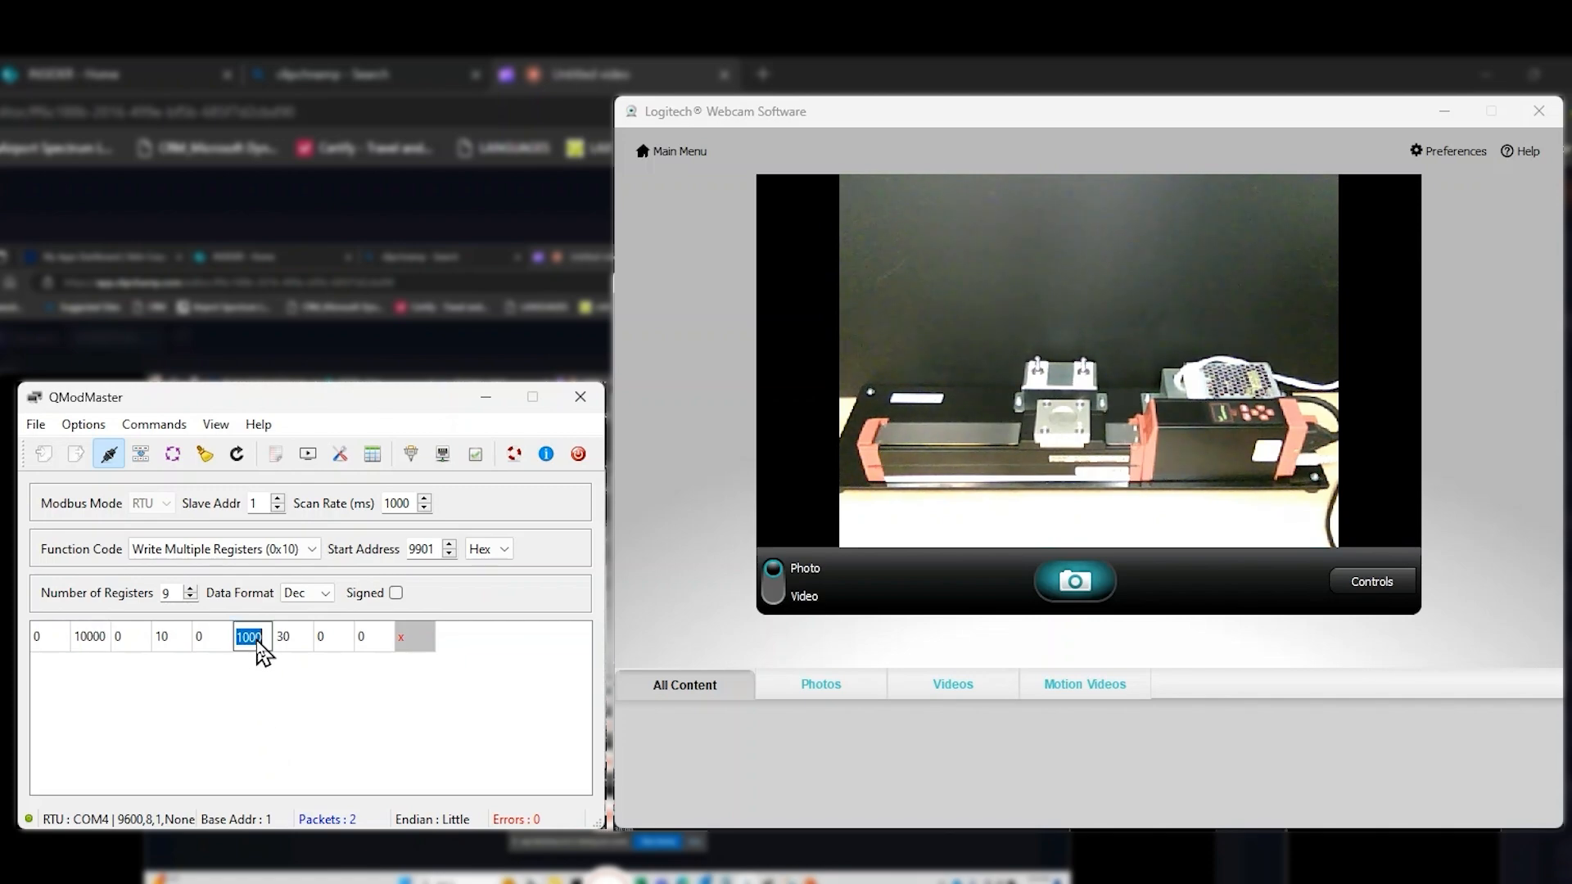
pyautogui.write('20')
pyautogui.press('Return')
pyautogui.click(155, 424)
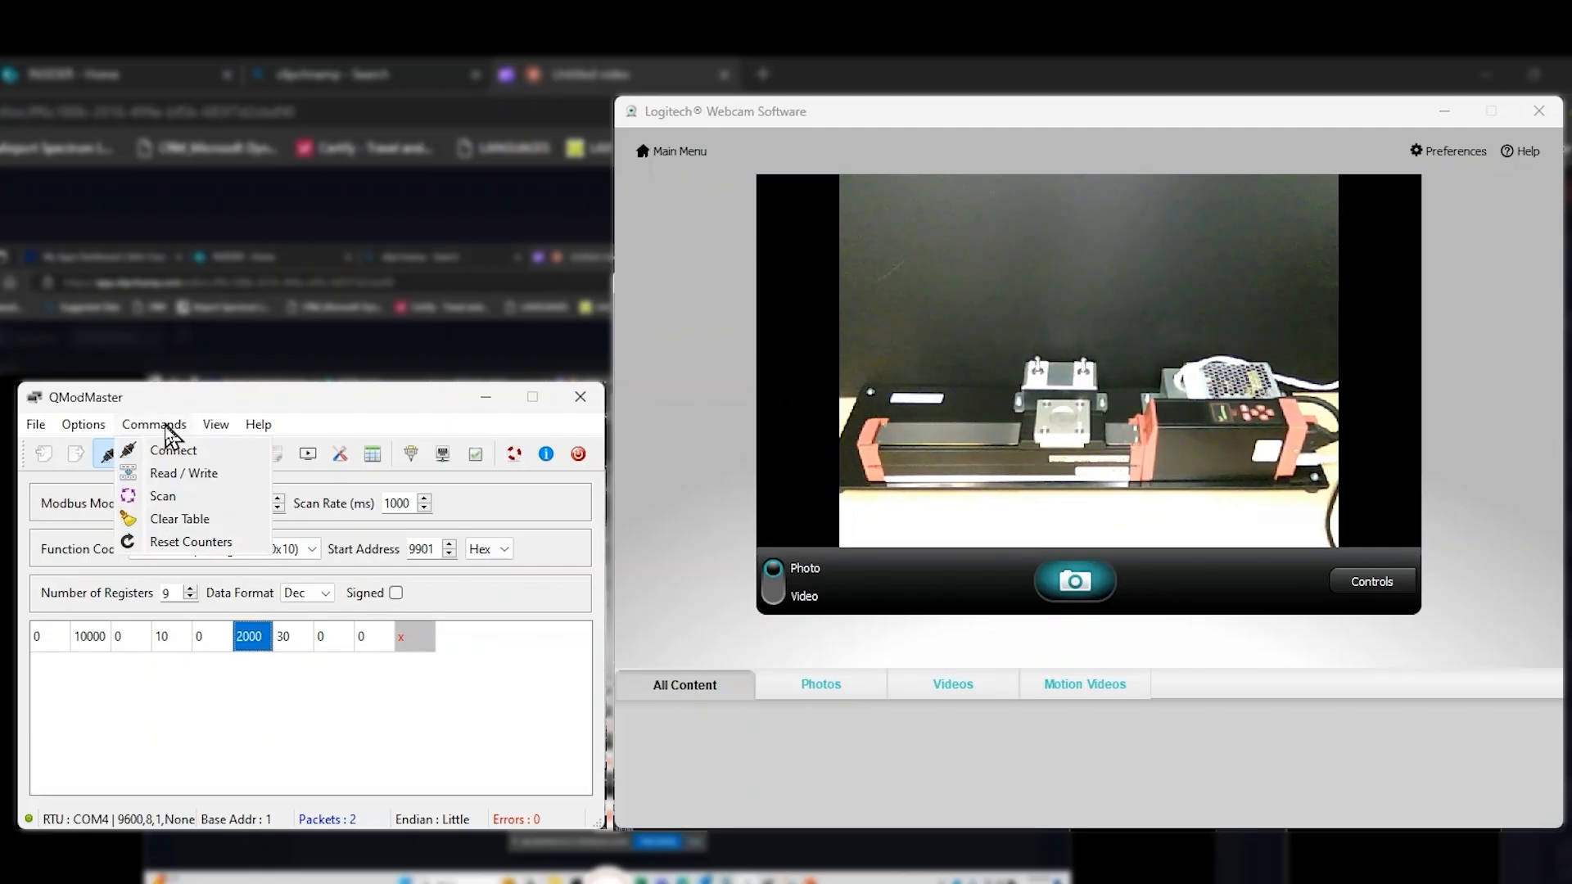
pyautogui.click(171, 475)
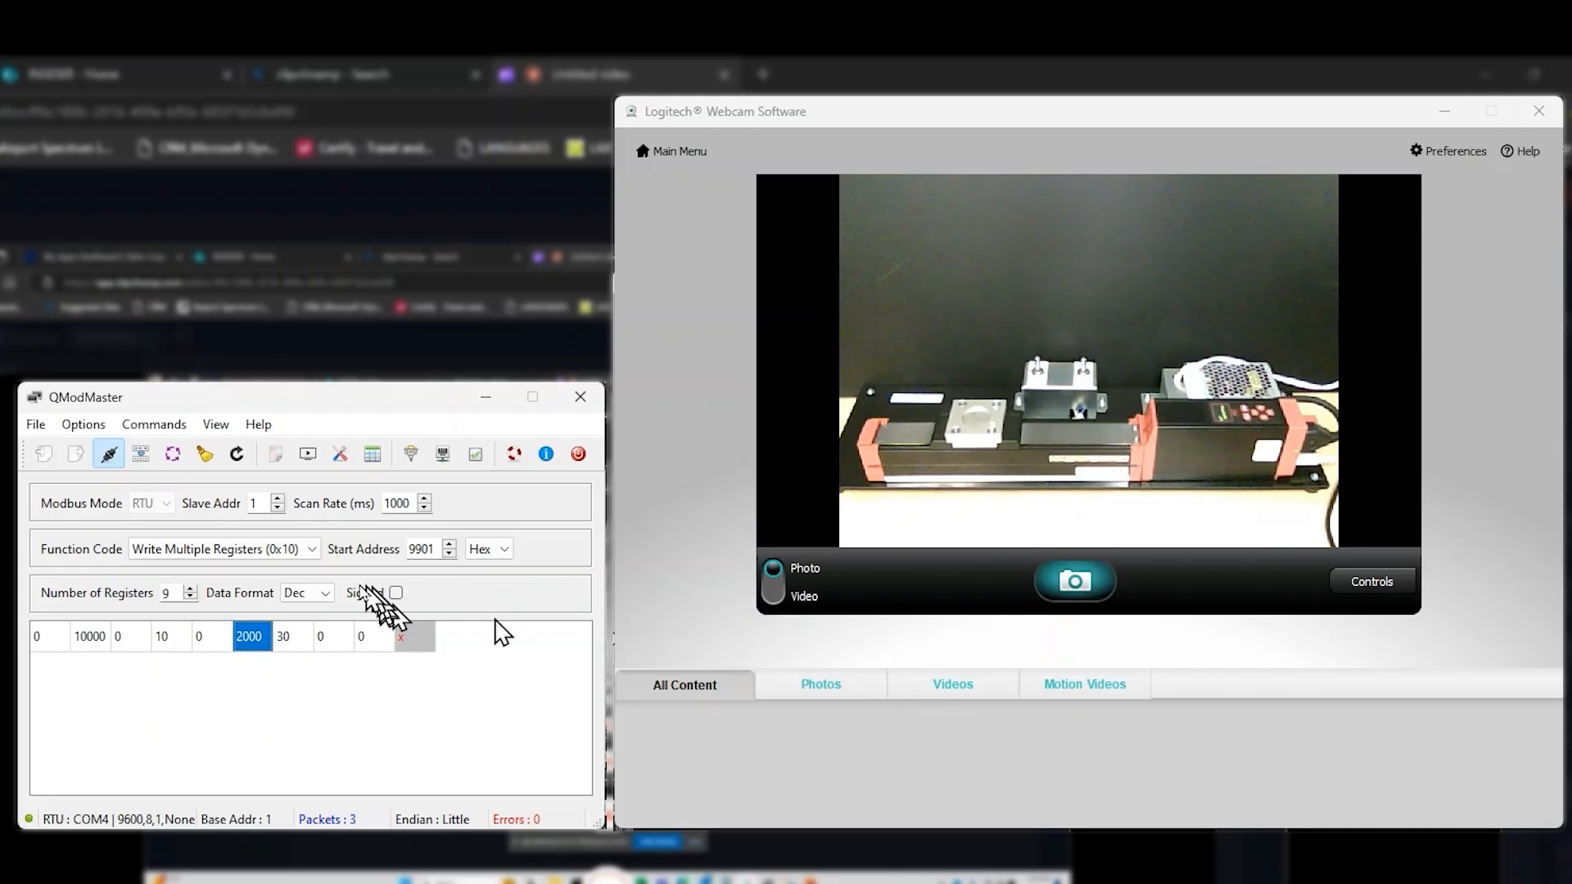
# - Write the registers to the device with the second value set to 0 and the sixth to 5000
pyautogui.doubleClick(98, 640)
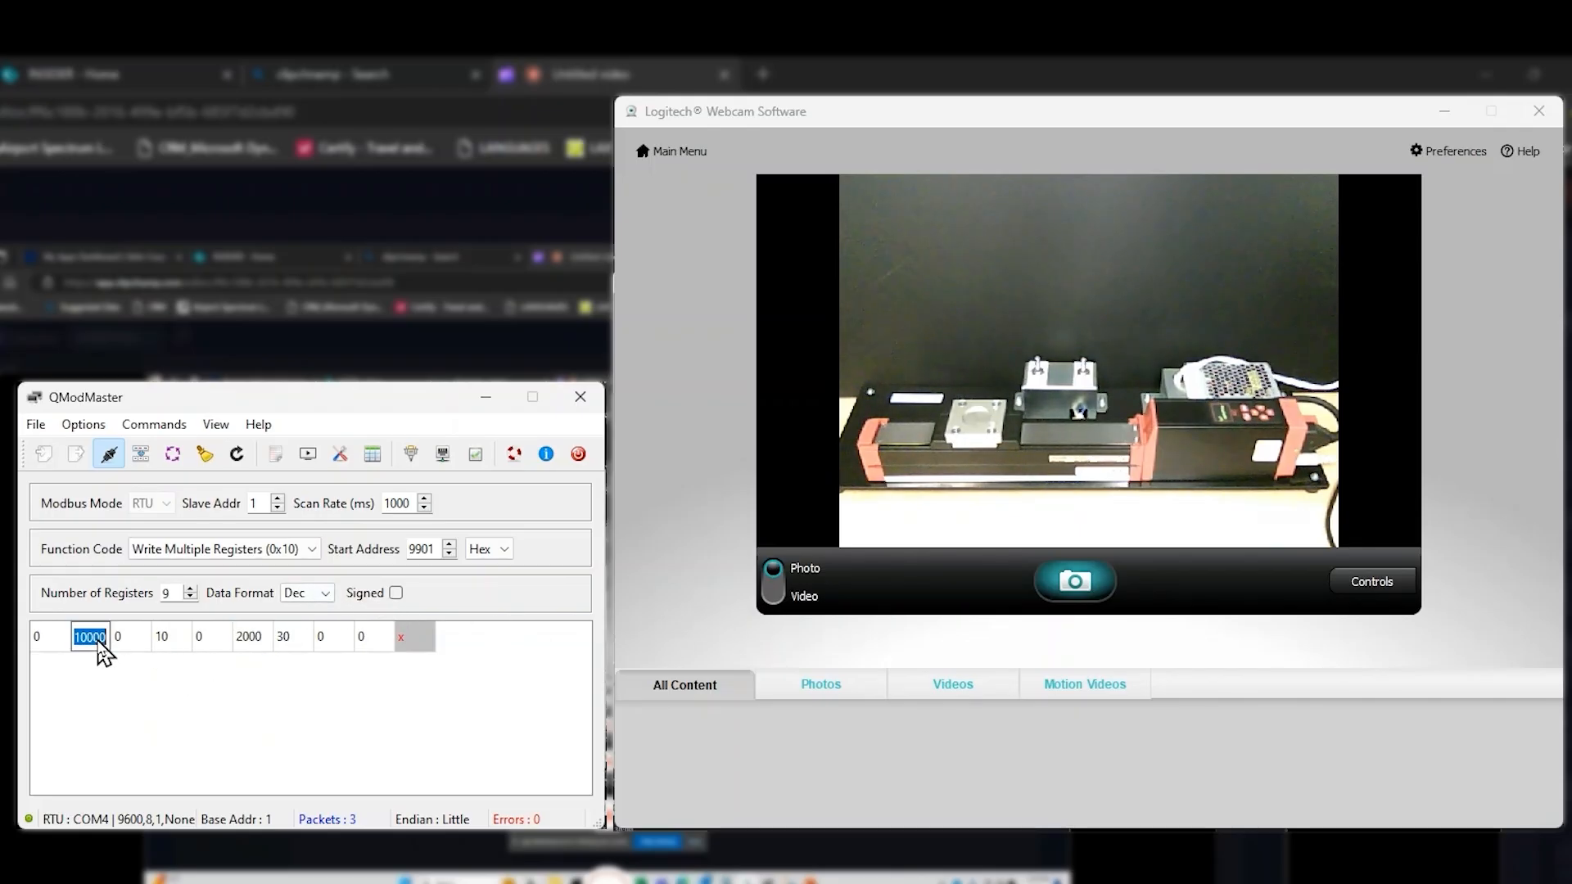
pyautogui.write('0')
pyautogui.press('Return')
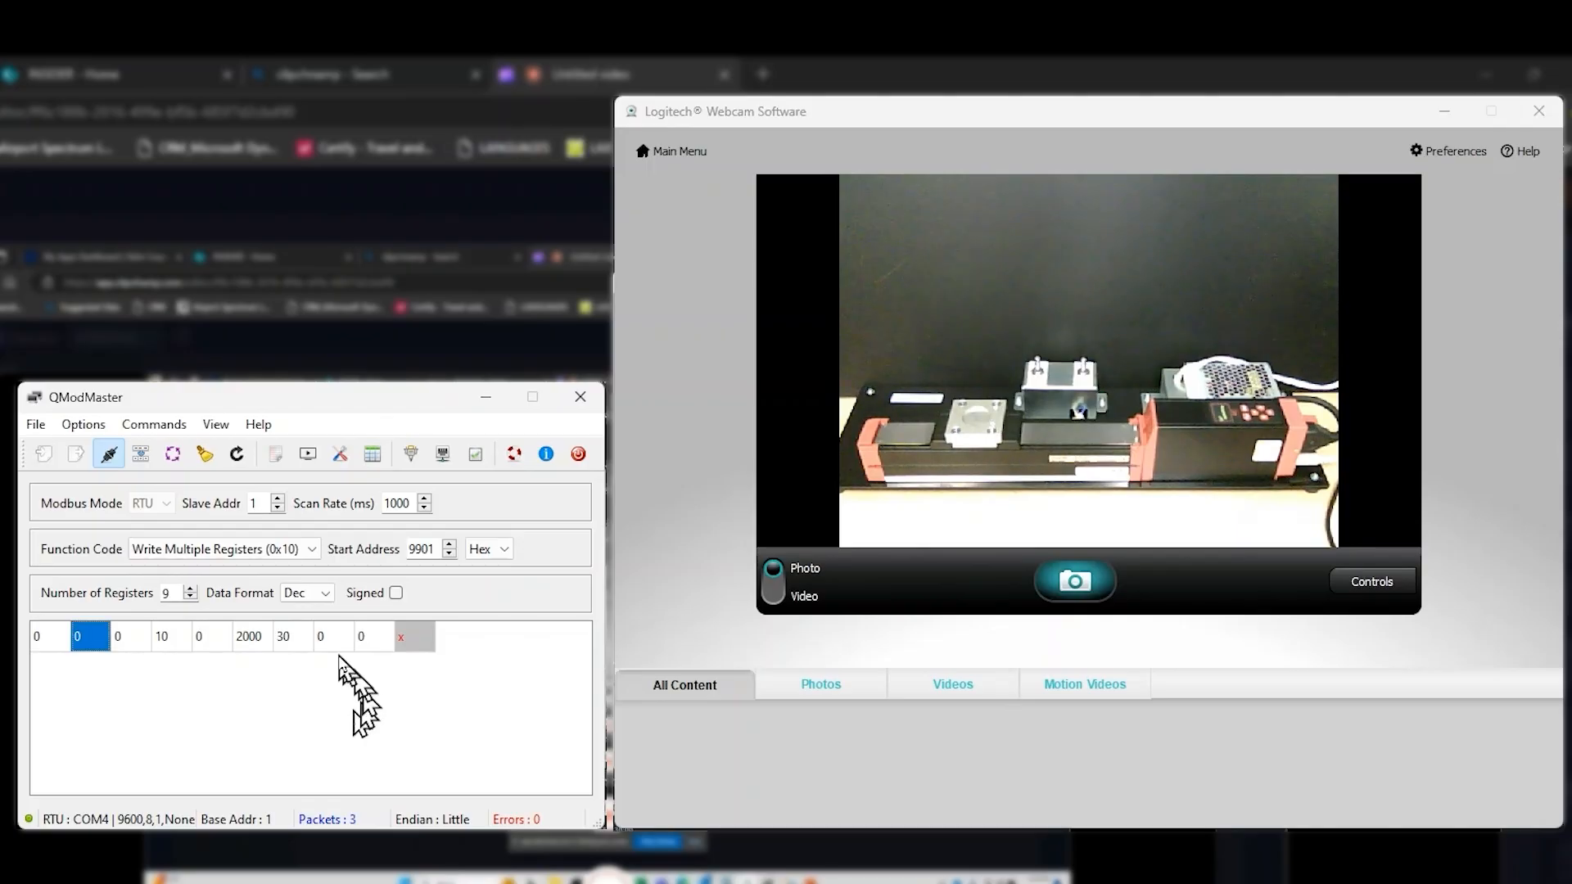
pyautogui.doubleClick(254, 642)
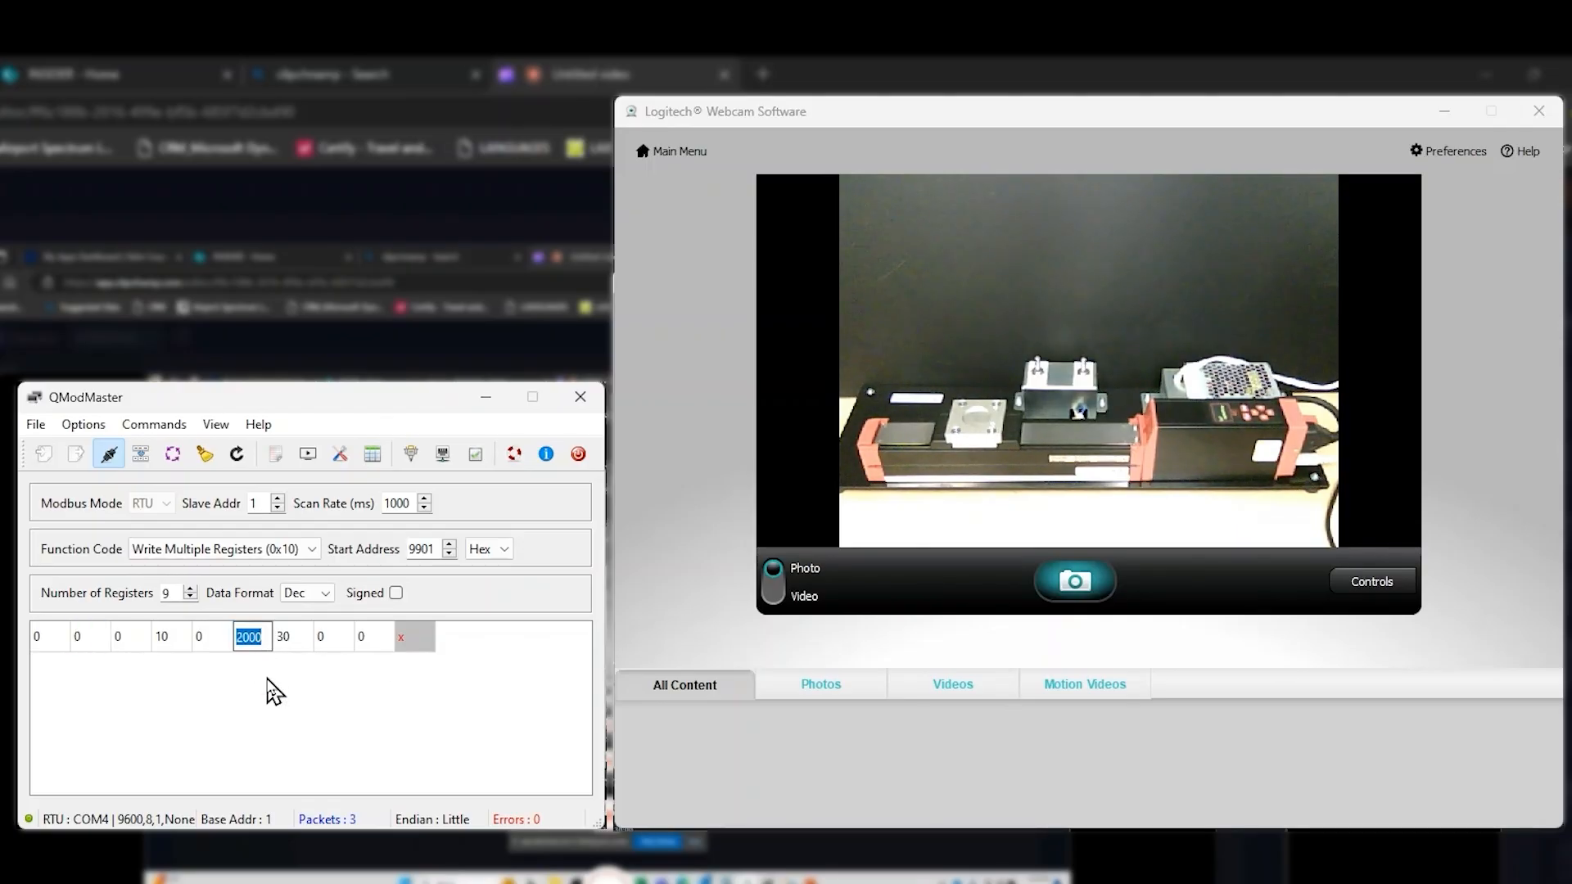
pyautogui.write('5000')
pyautogui.press('Return')
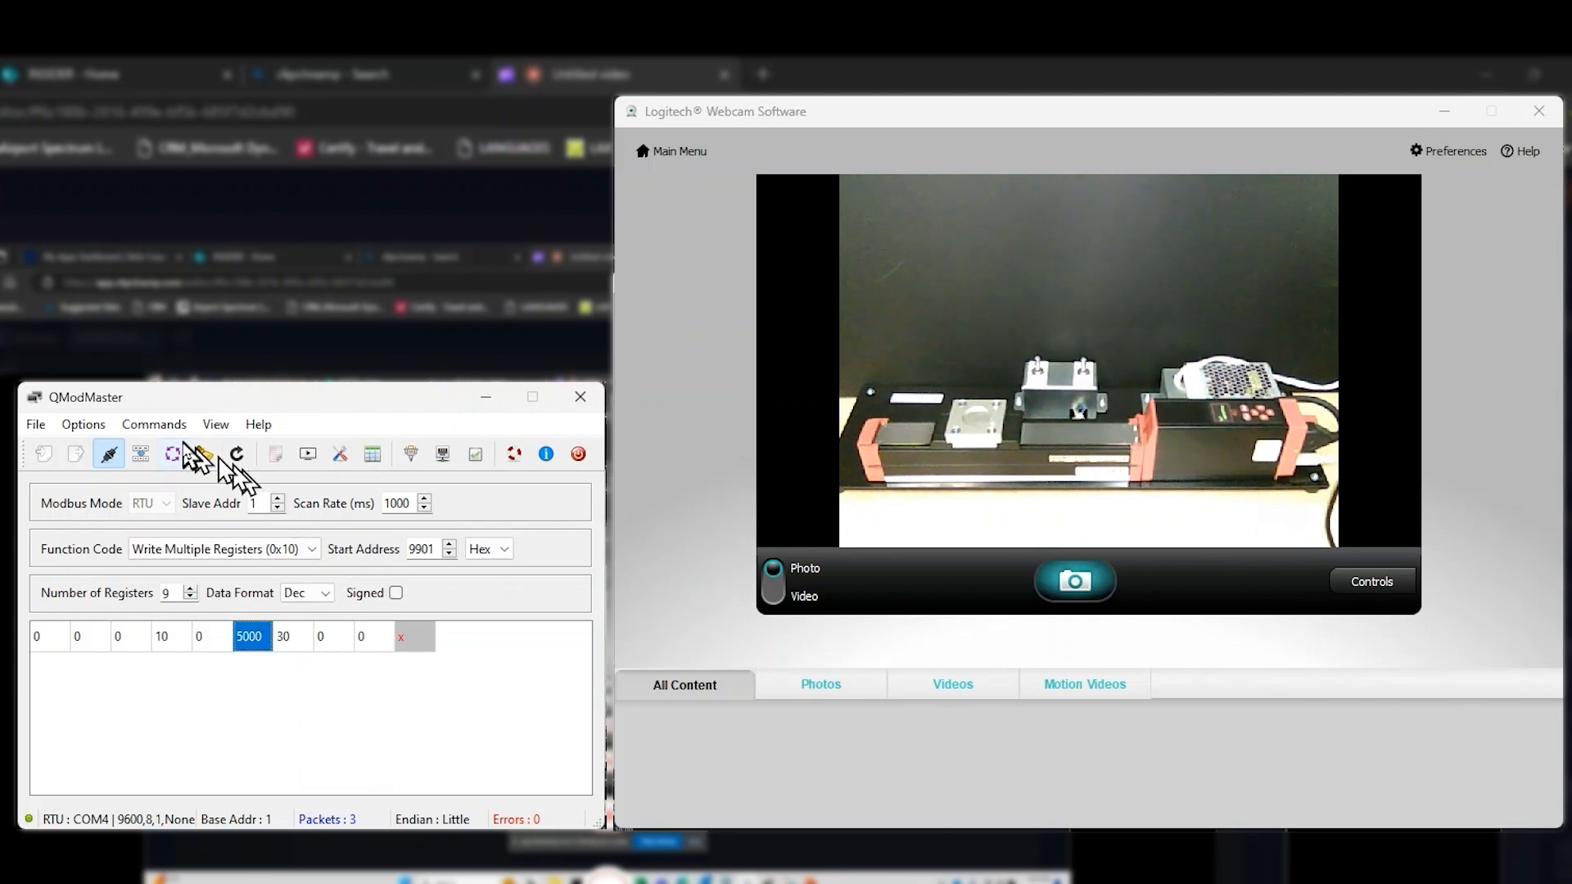
pyautogui.click(155, 424)
pyautogui.click(169, 476)
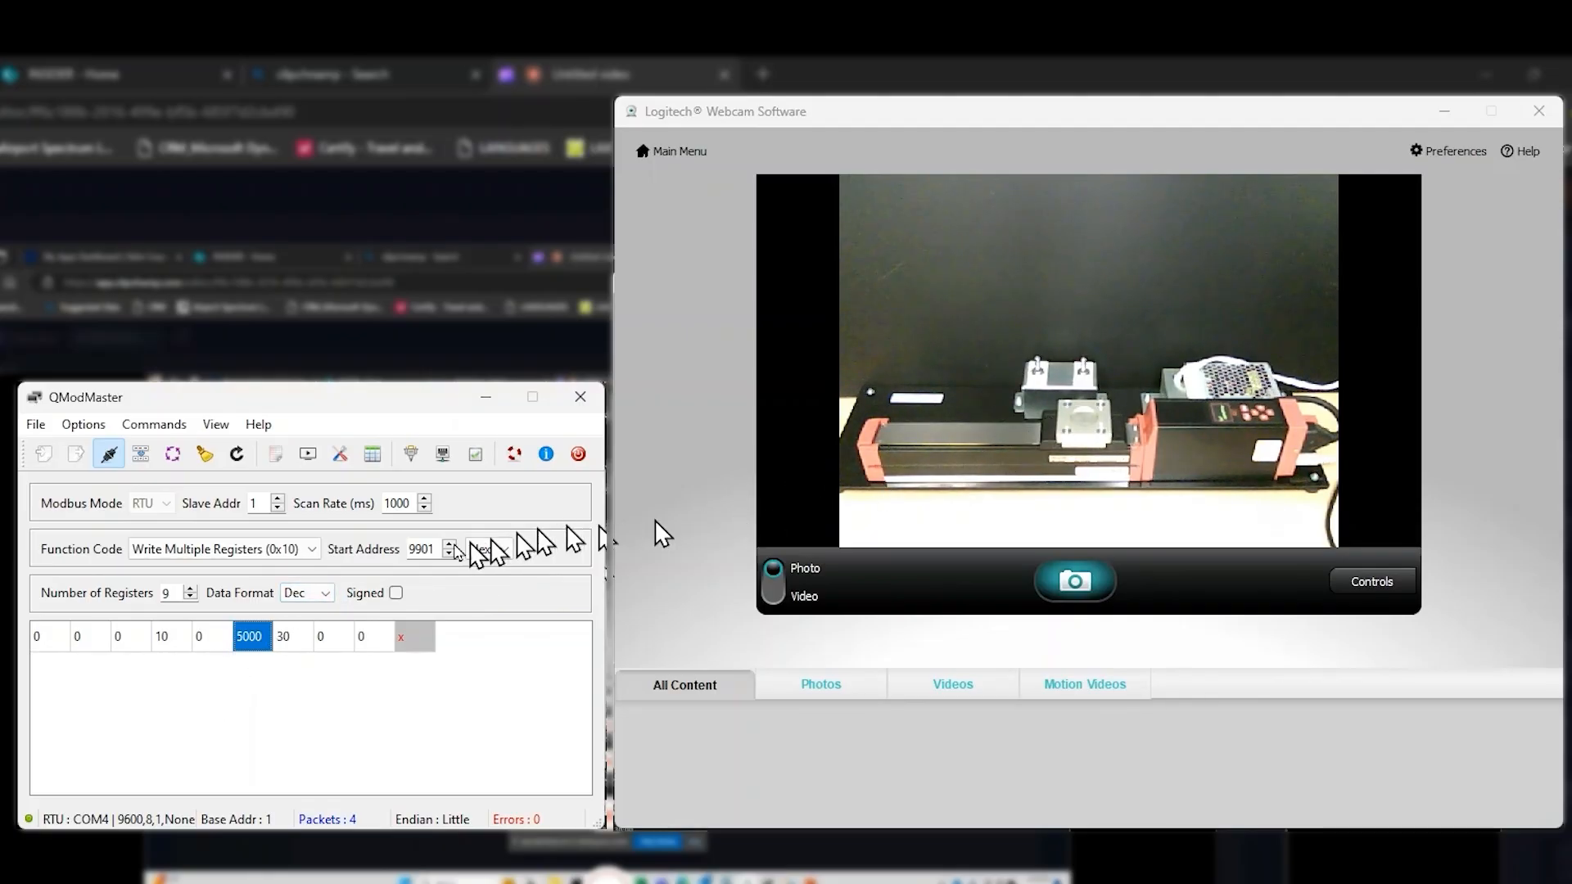
# - Read 2 registers from hex start address 9001 using the Read Holding Registers (0x03) function
pyautogui.click(312, 553)
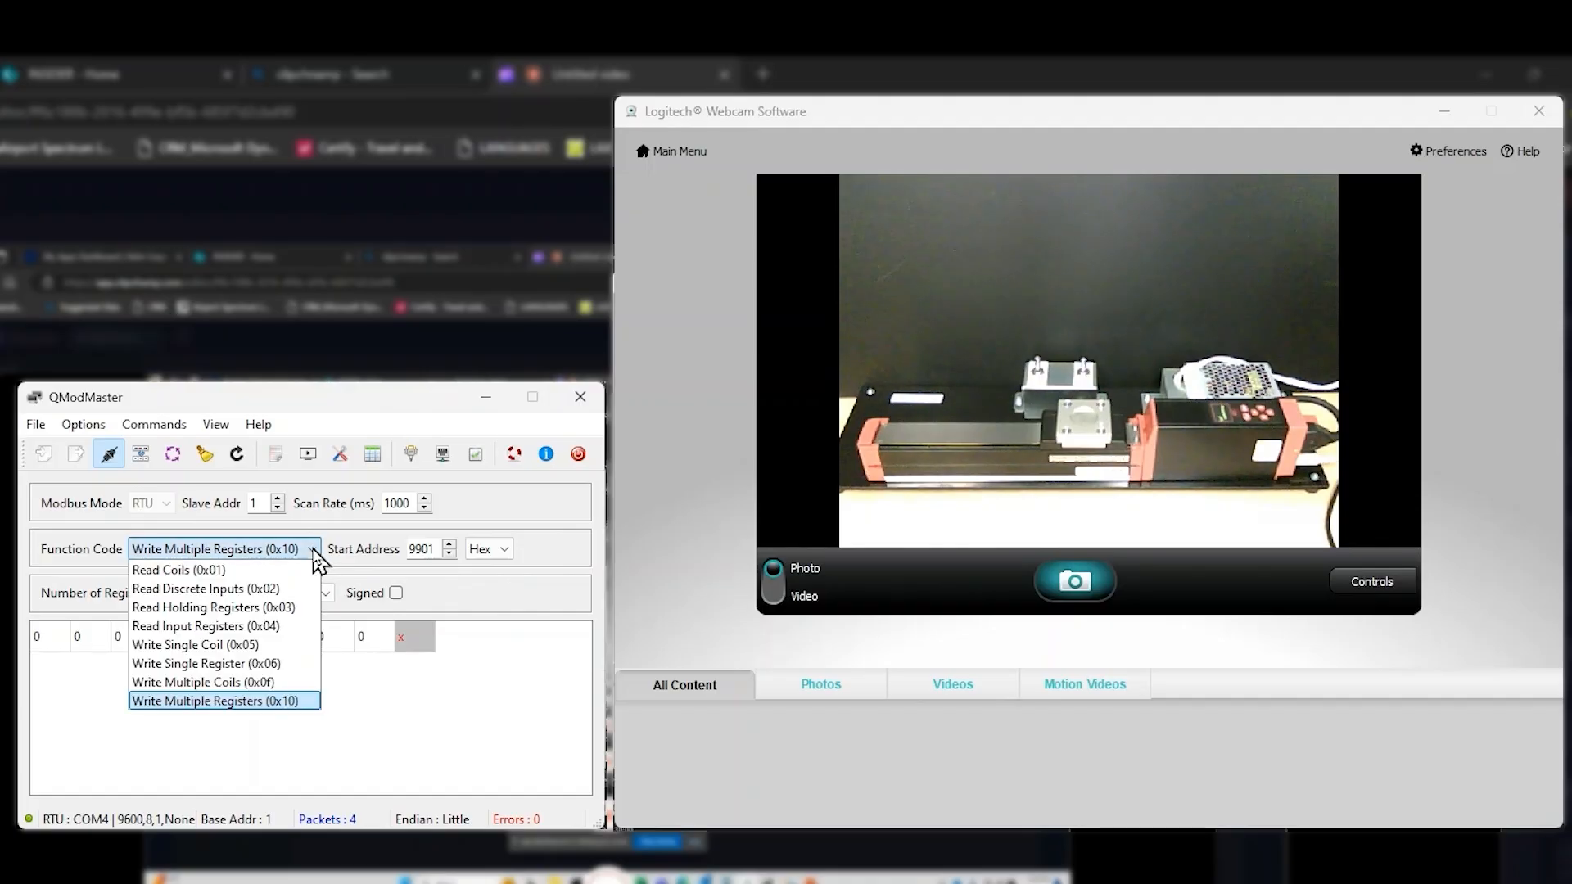
pyautogui.click(280, 608)
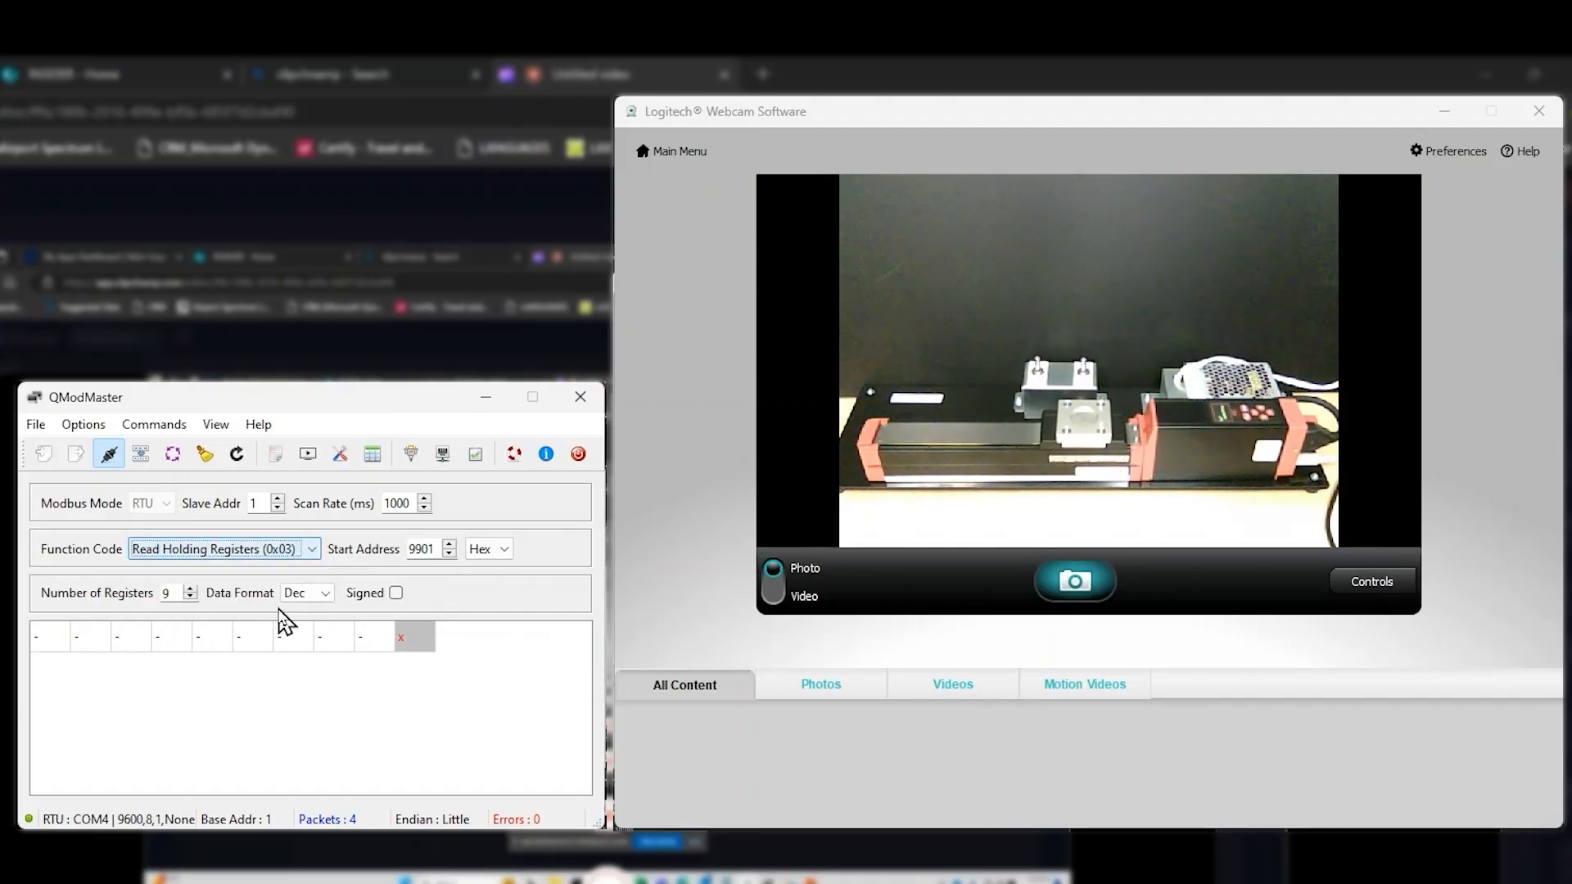
pyautogui.click(416, 548)
pyautogui.moveTo(439, 550); pyautogui.dragTo(390, 553)
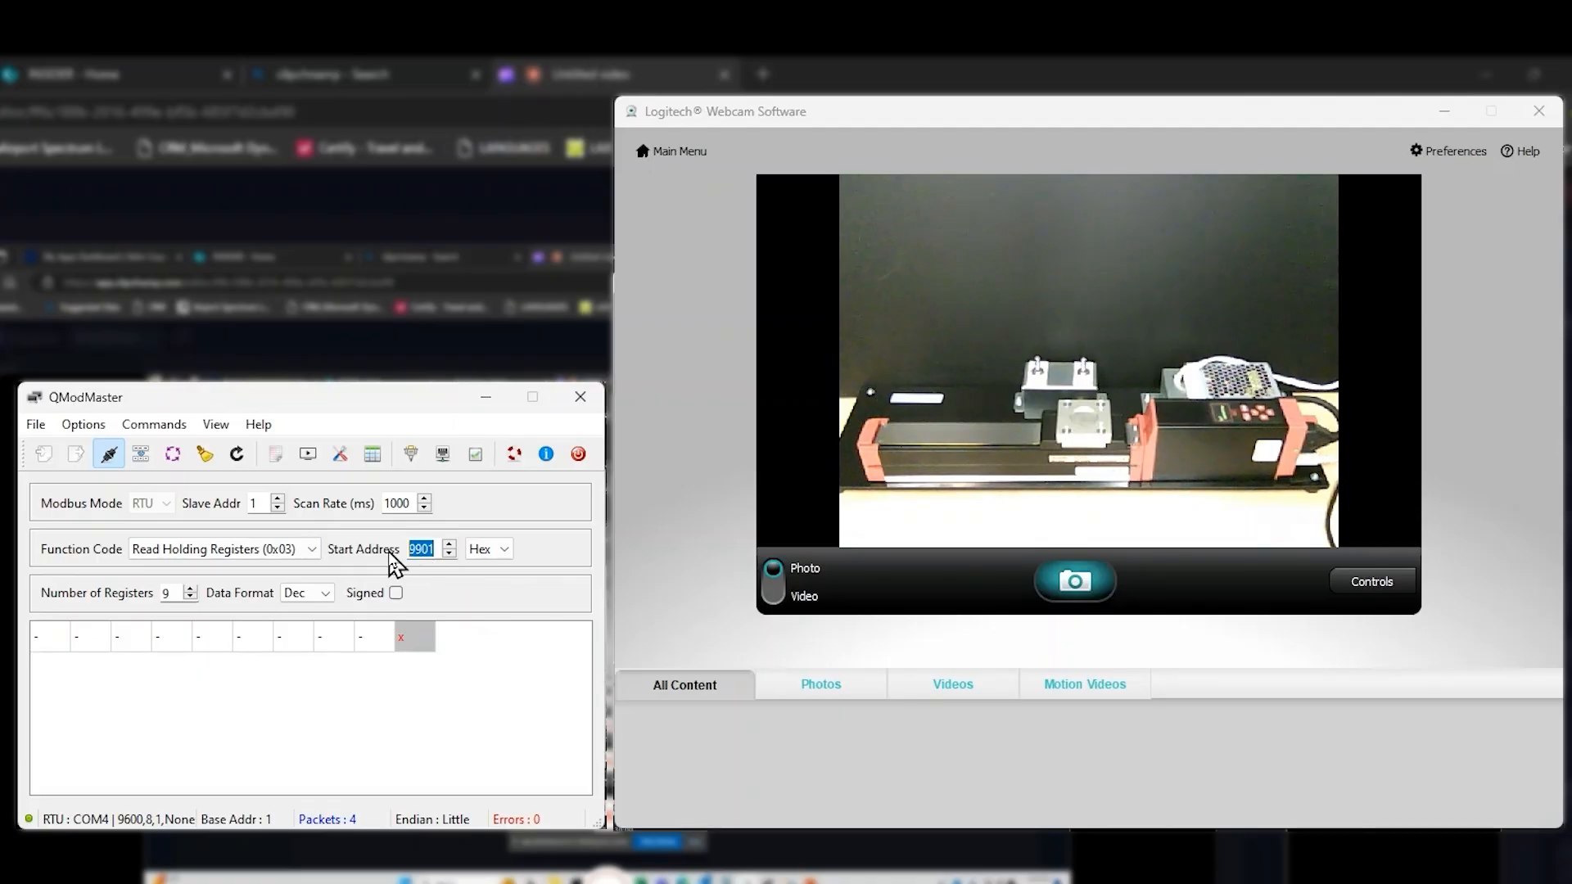
pyautogui.write('9000')
pyautogui.press('BackSpace')
pyautogui.write('1')
pyautogui.moveTo(174, 593); pyautogui.dragTo(154, 595)
pyautogui.write('2')
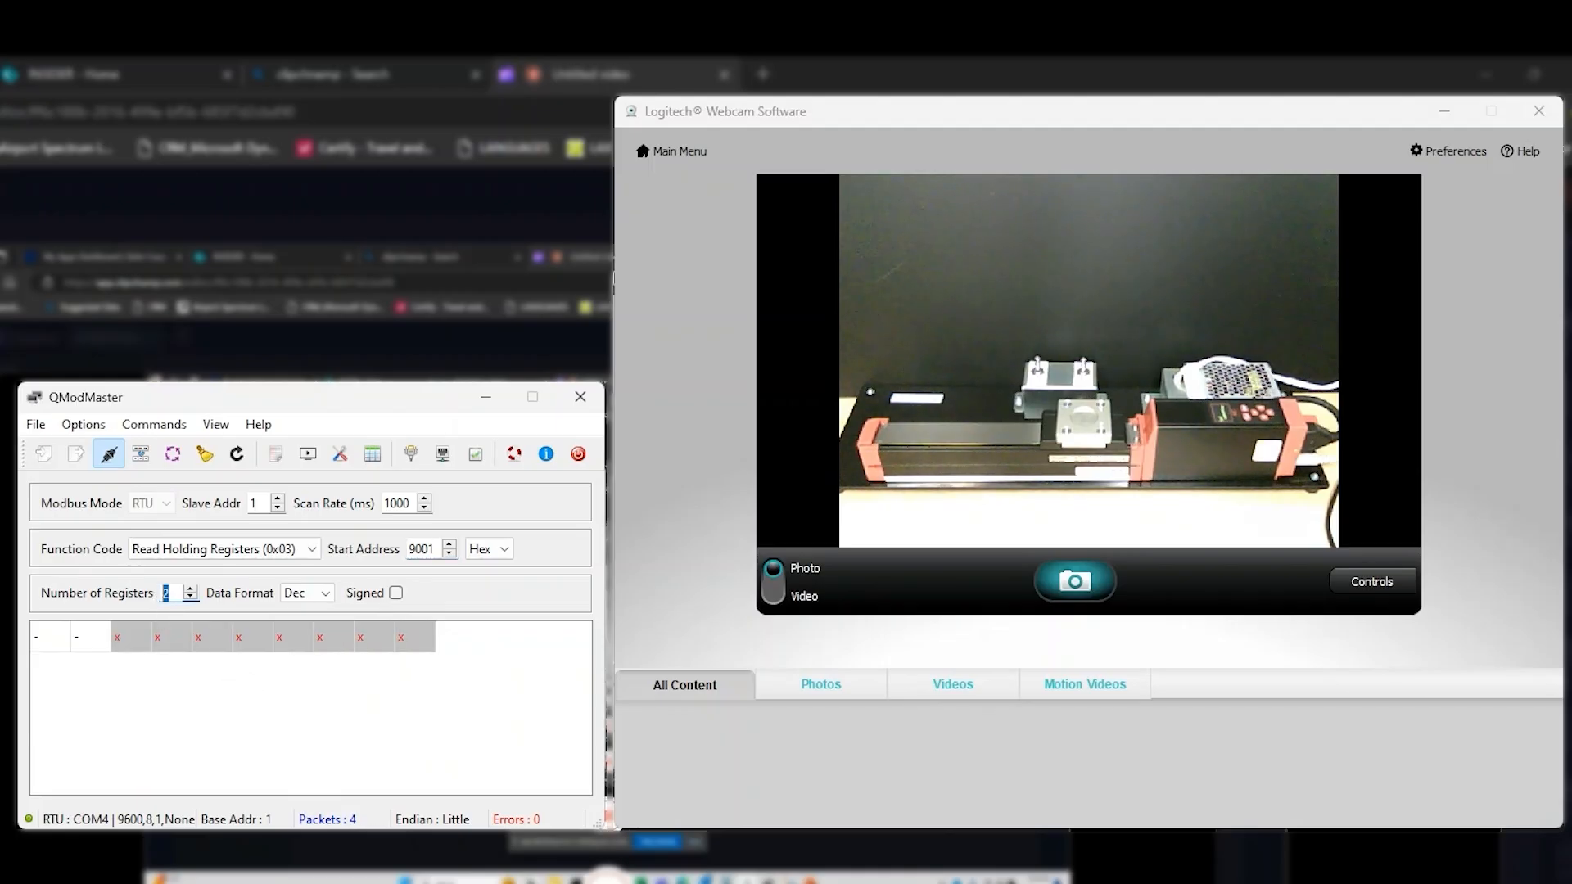
pyautogui.click(137, 424)
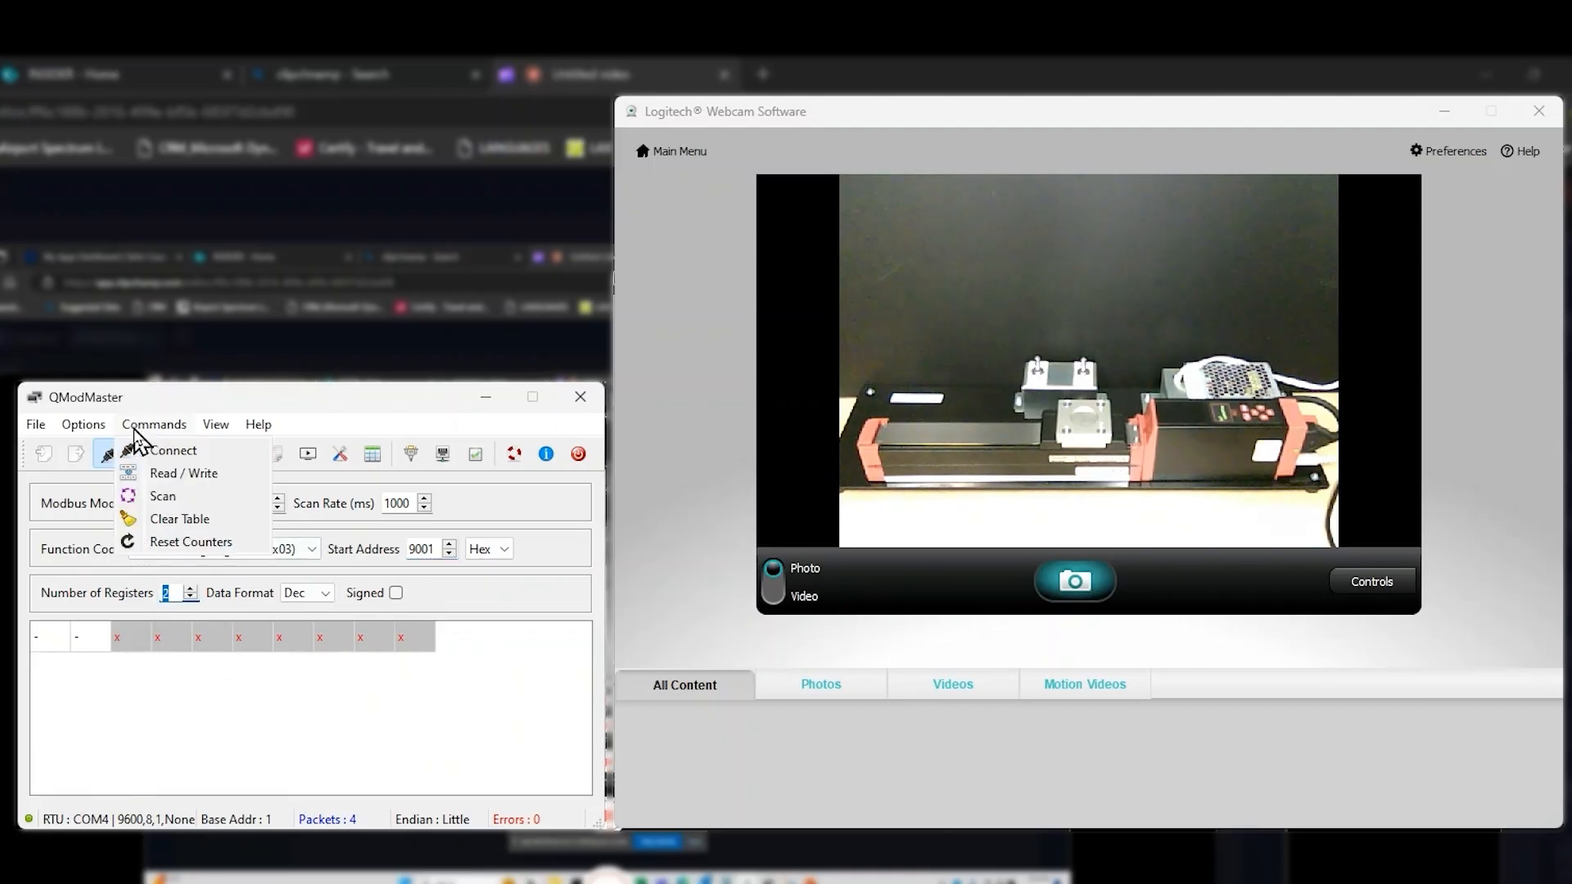
pyautogui.click(144, 471)
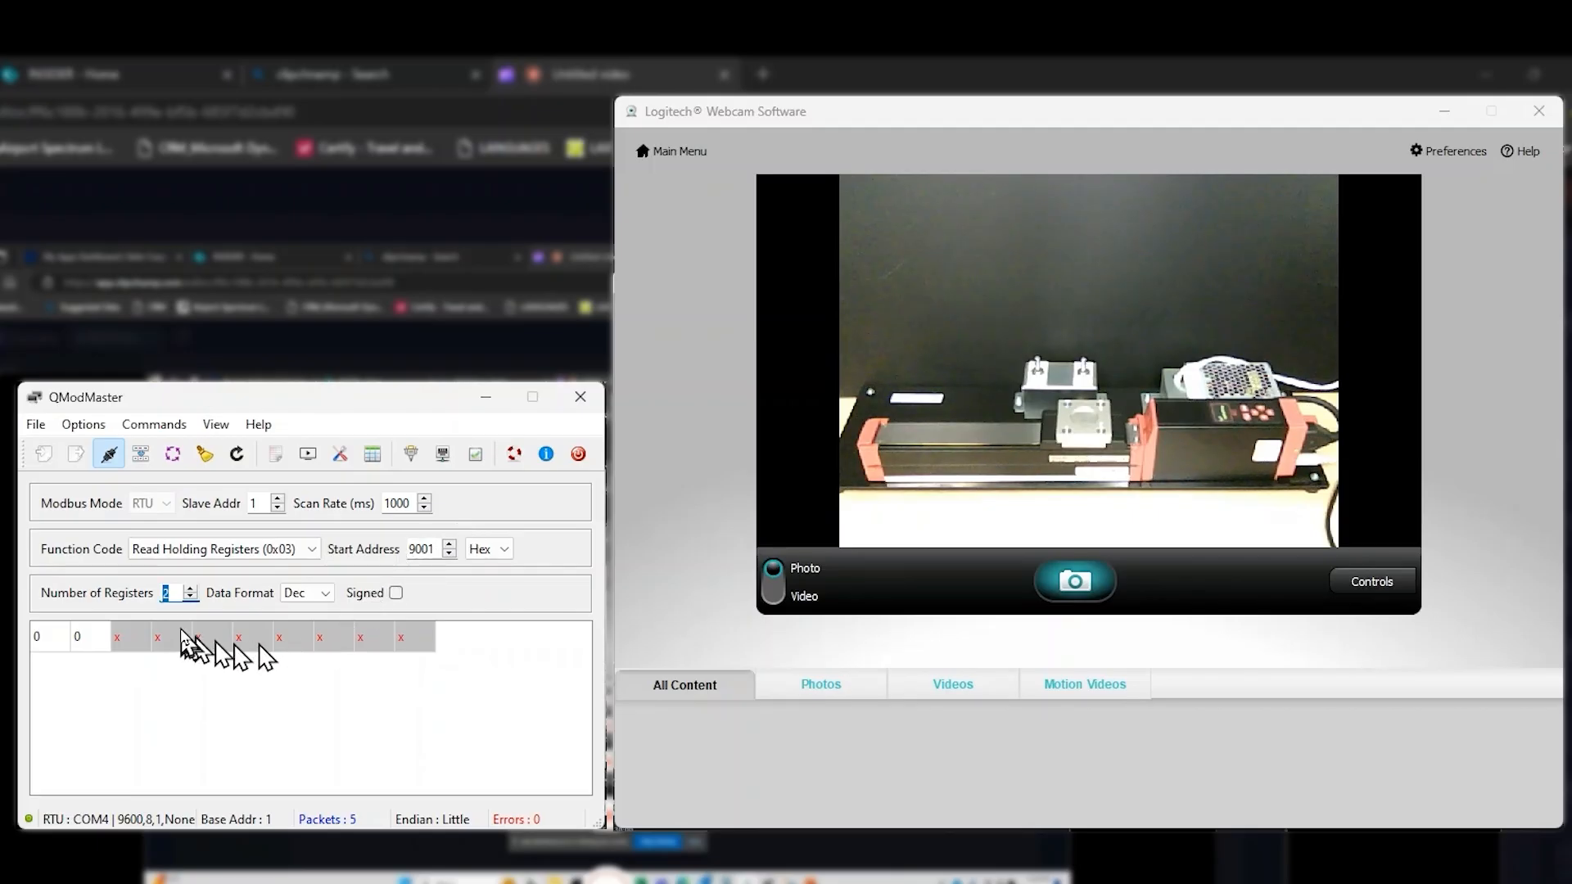
# - Configure a Write Multiple Registers (0x10) request for 9 registers starting at hex address 9901
pyautogui.click(316, 549)
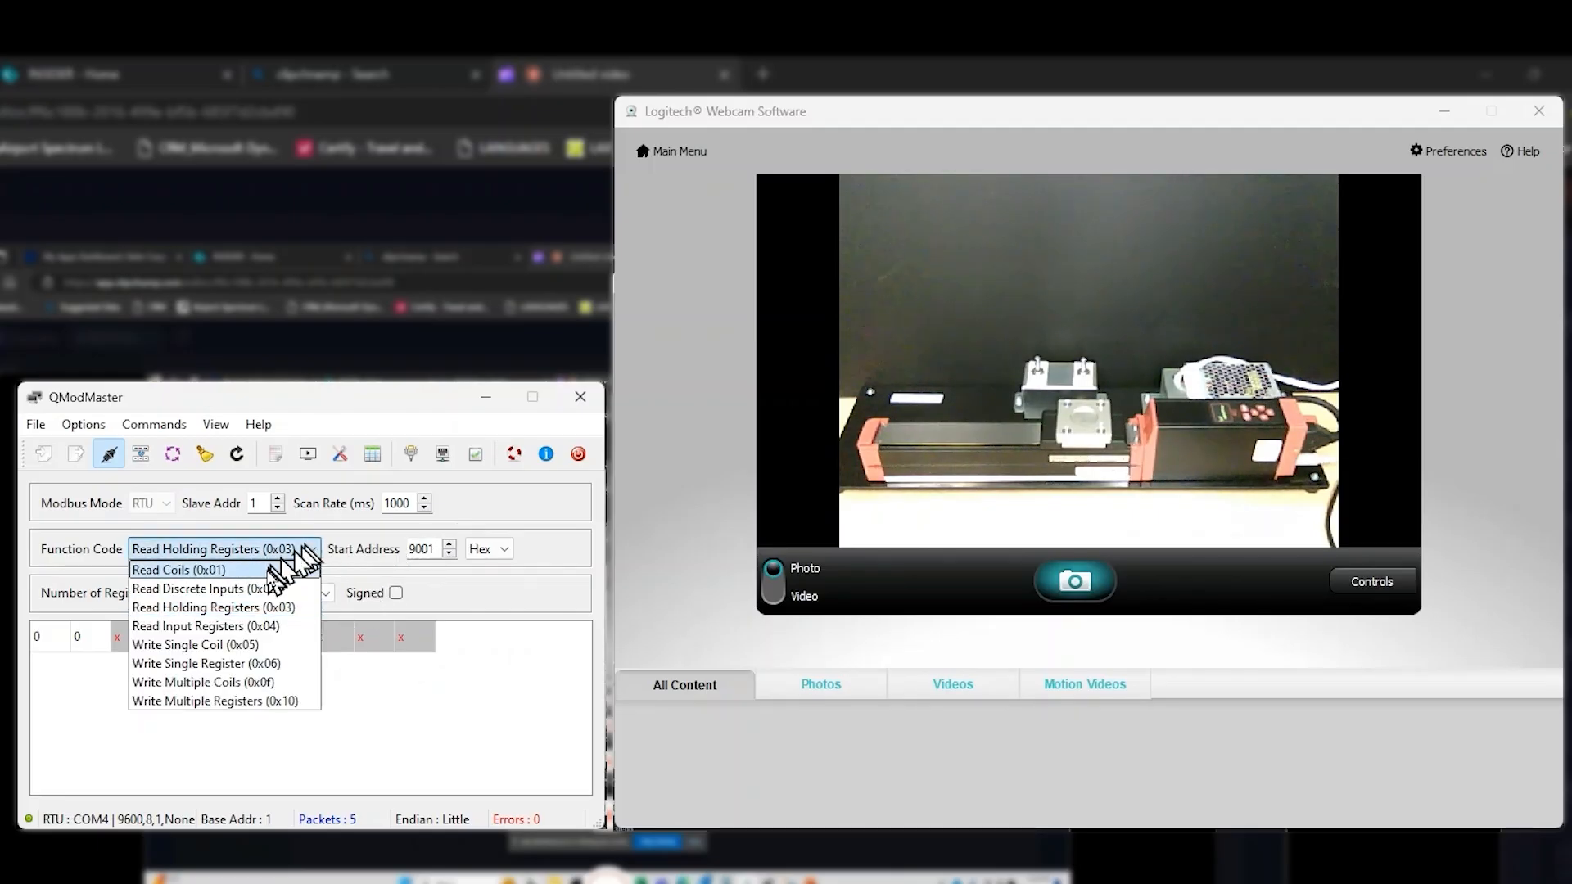
pyautogui.click(266, 702)
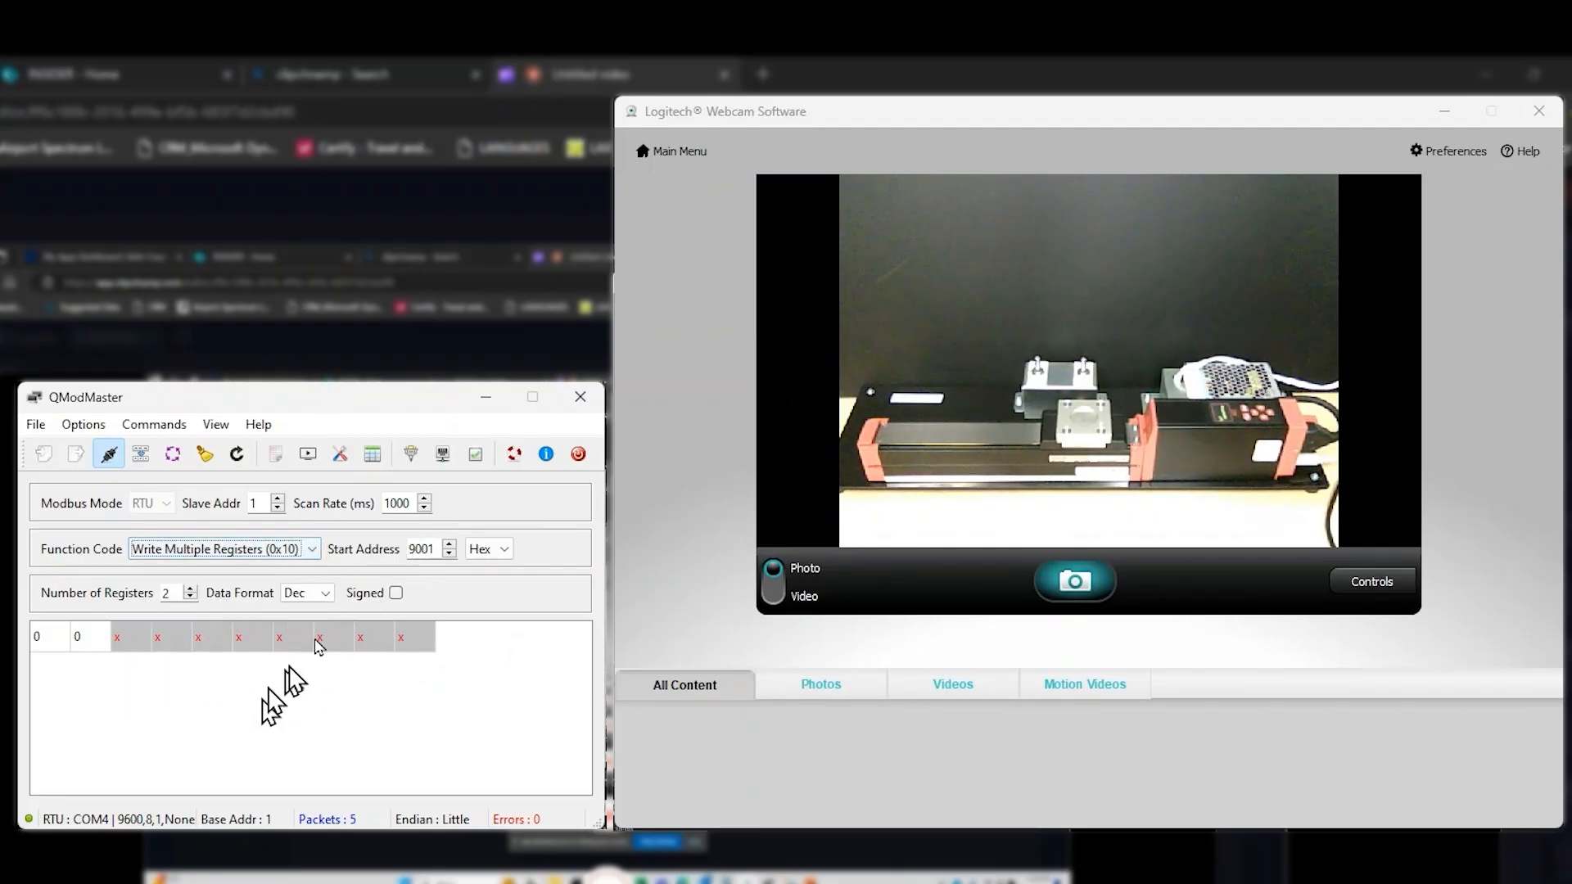
pyautogui.doubleClick(422, 549)
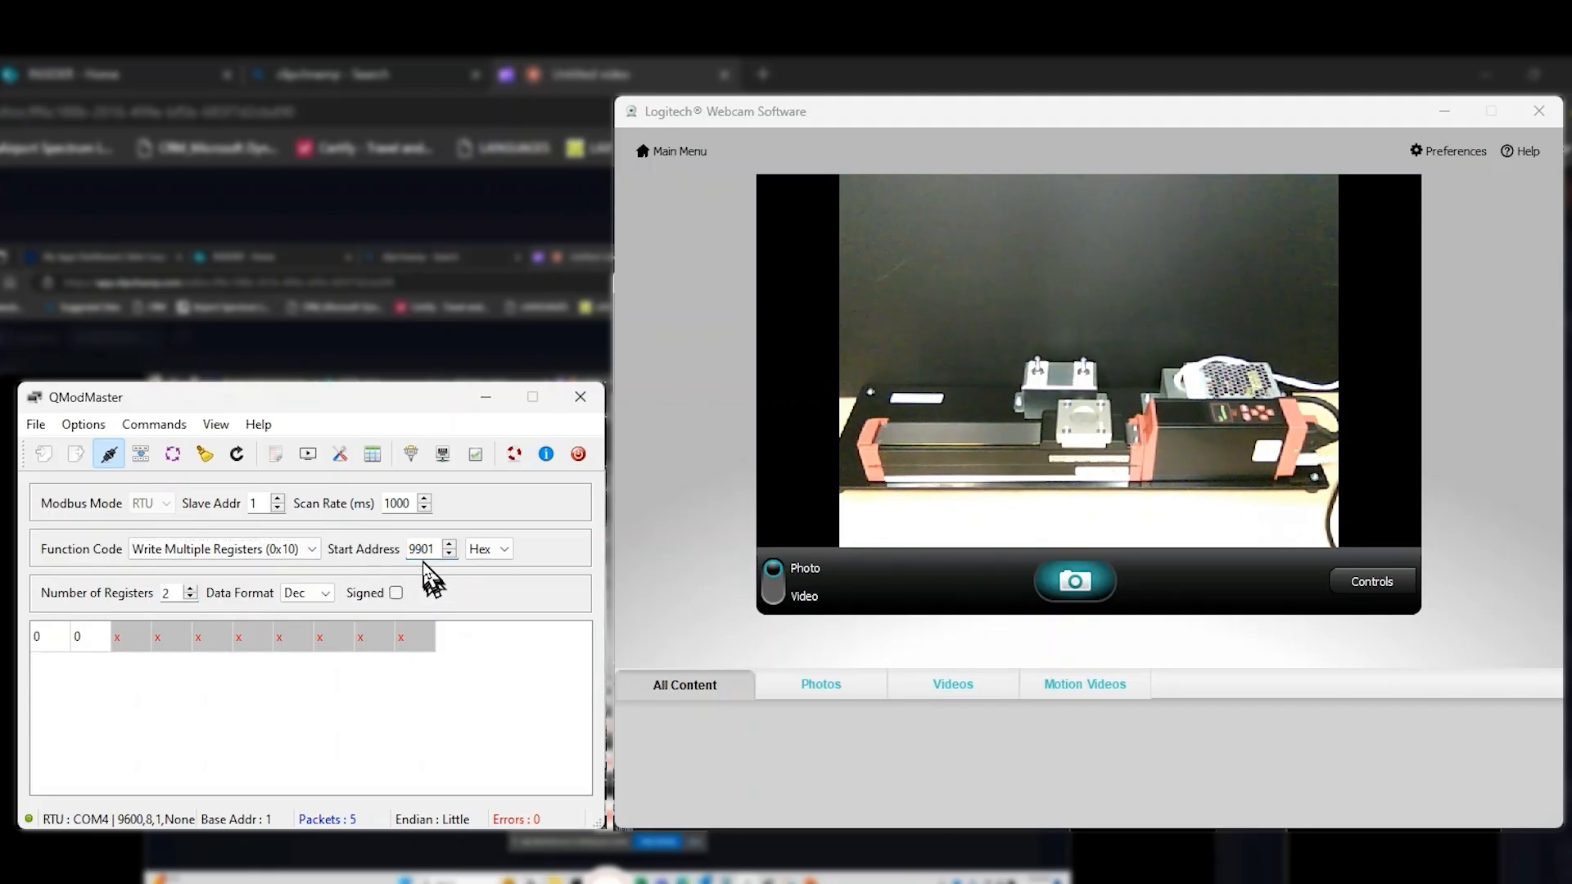
pyautogui.click(175, 594)
pyautogui.press('BackSpace')
pyautogui.write('9')
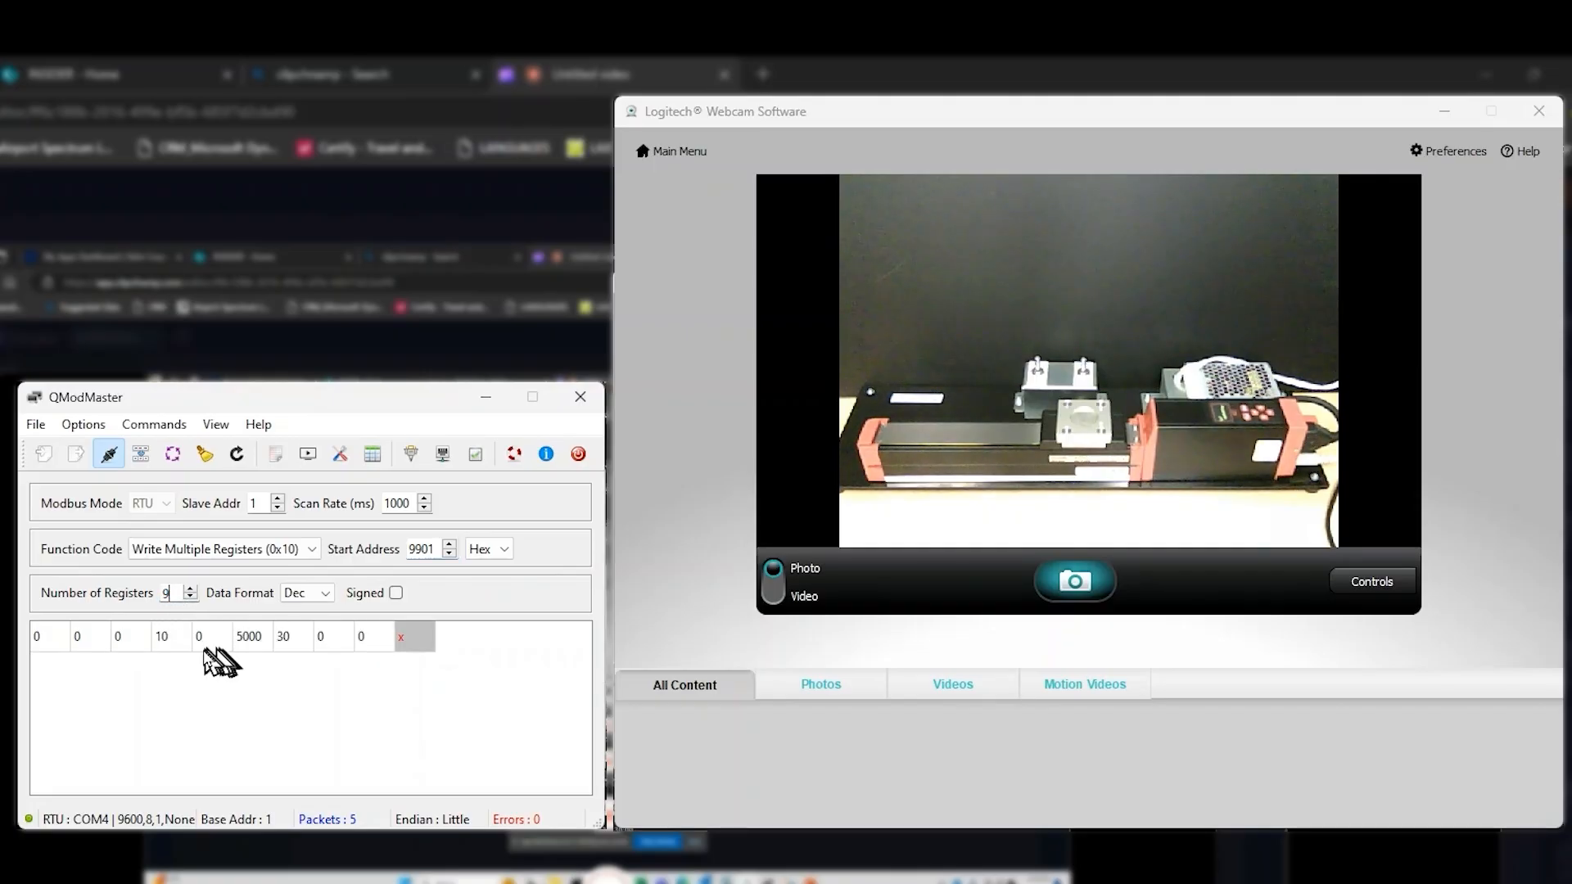
# - Set the second register value to 12005 and write the registers to the device
pyautogui.click(90, 647)
pyautogui.doubleClick(90, 652)
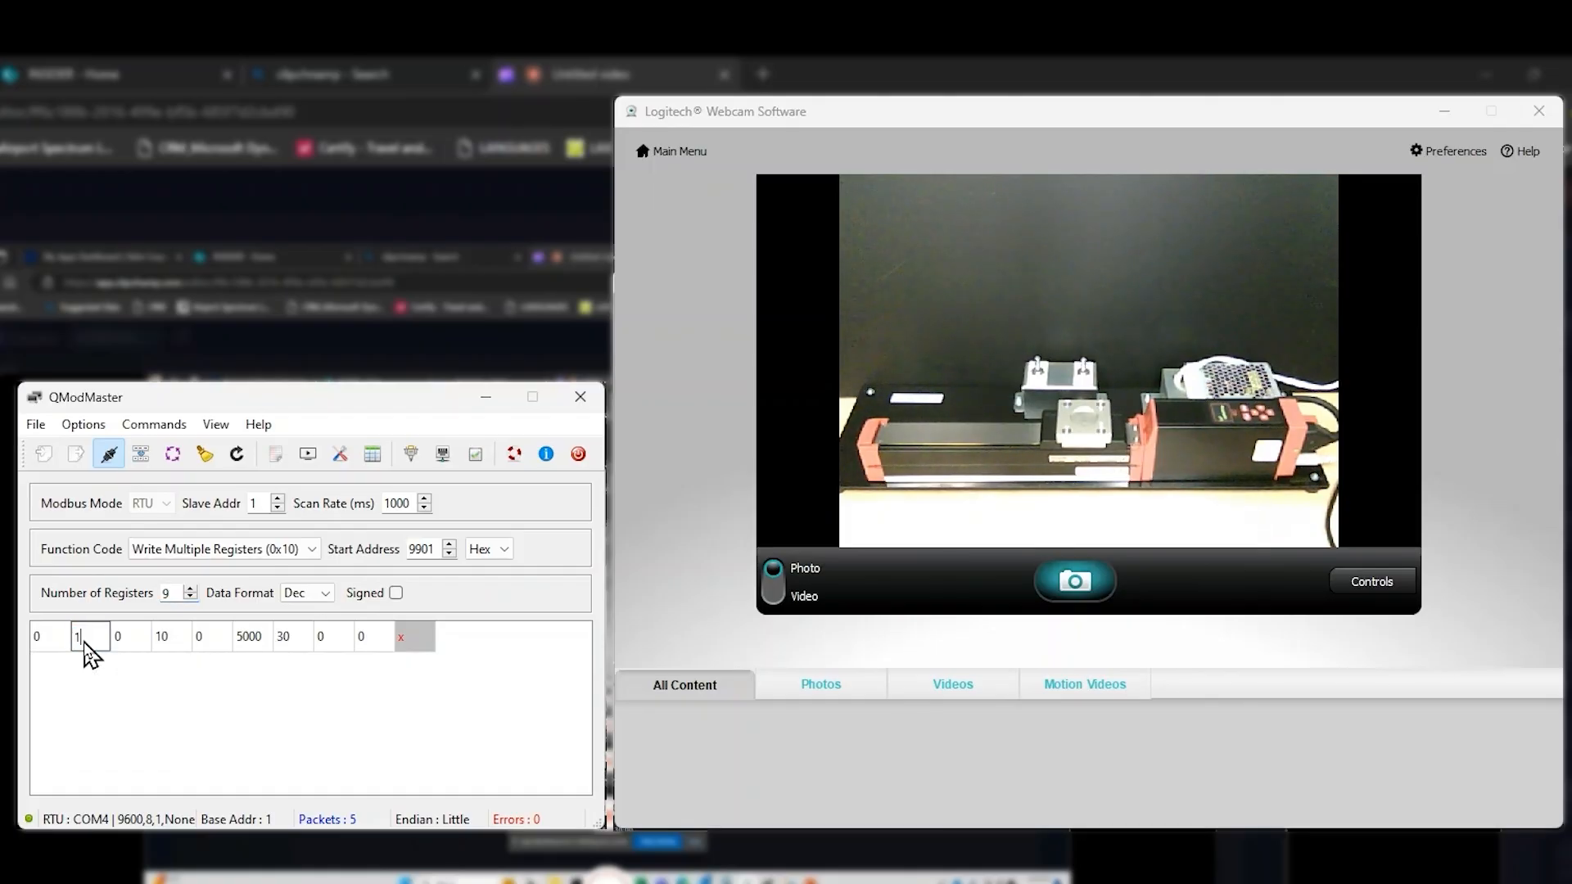
pyautogui.write('12005')
pyautogui.press('Return')
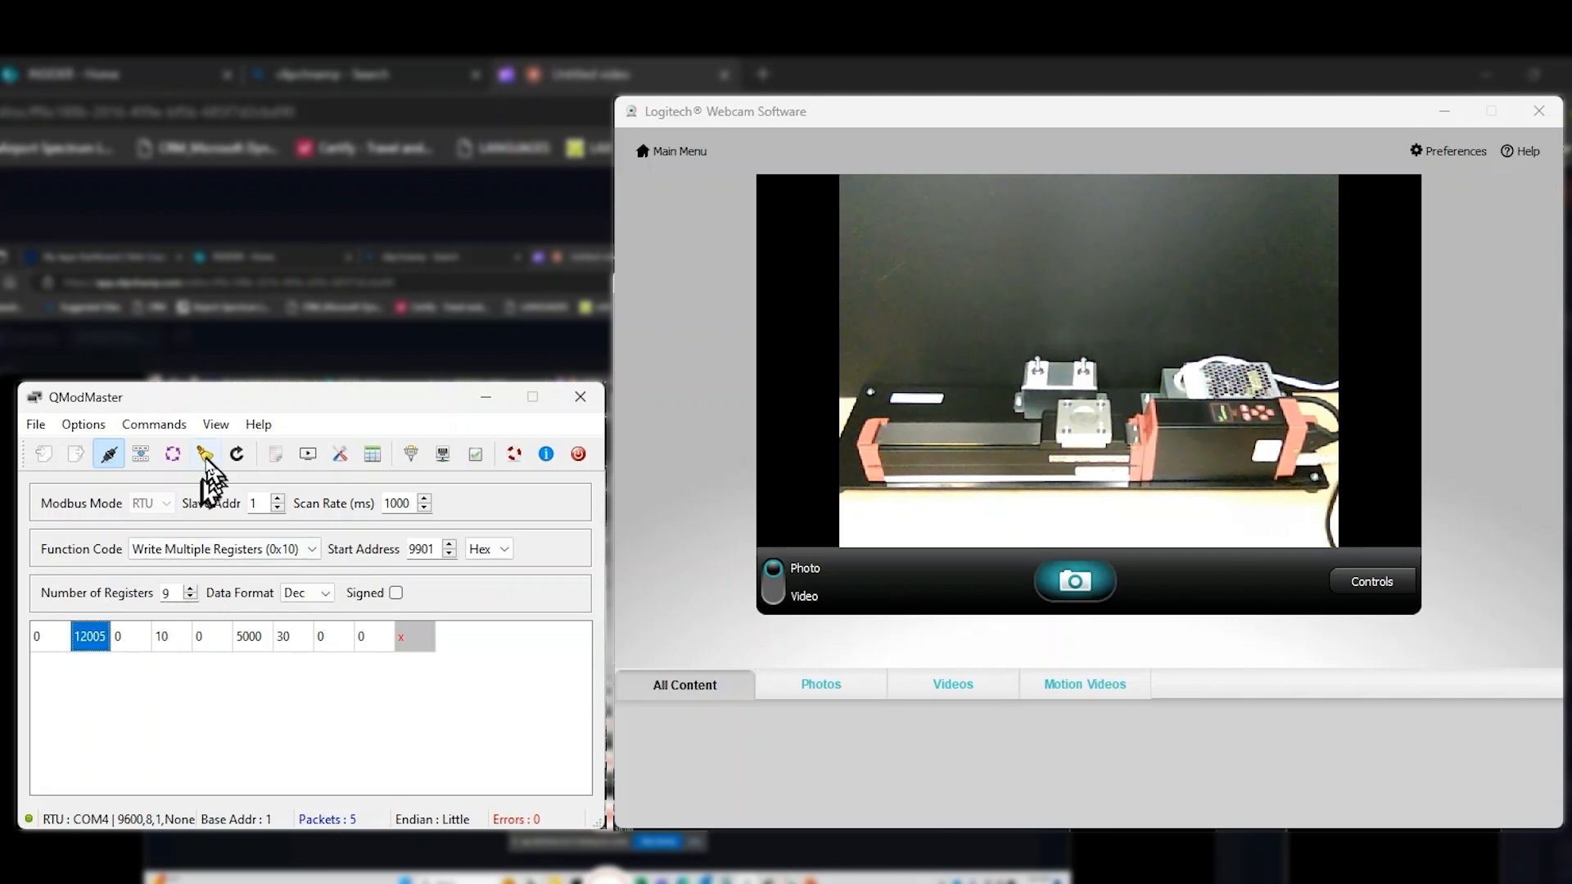
pyautogui.click(159, 424)
pyautogui.click(166, 472)
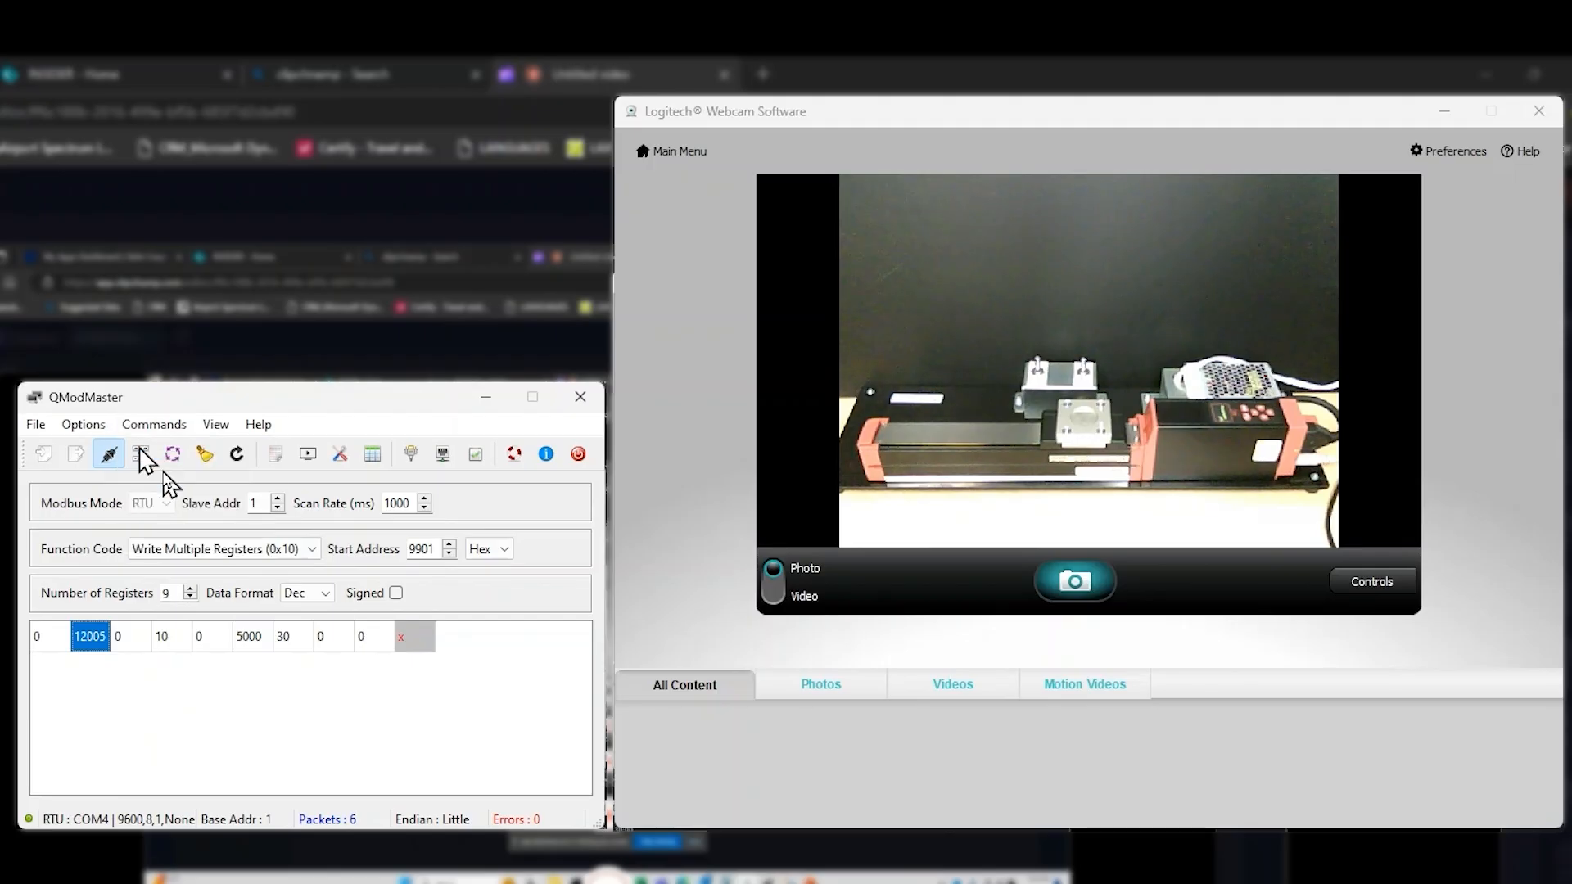